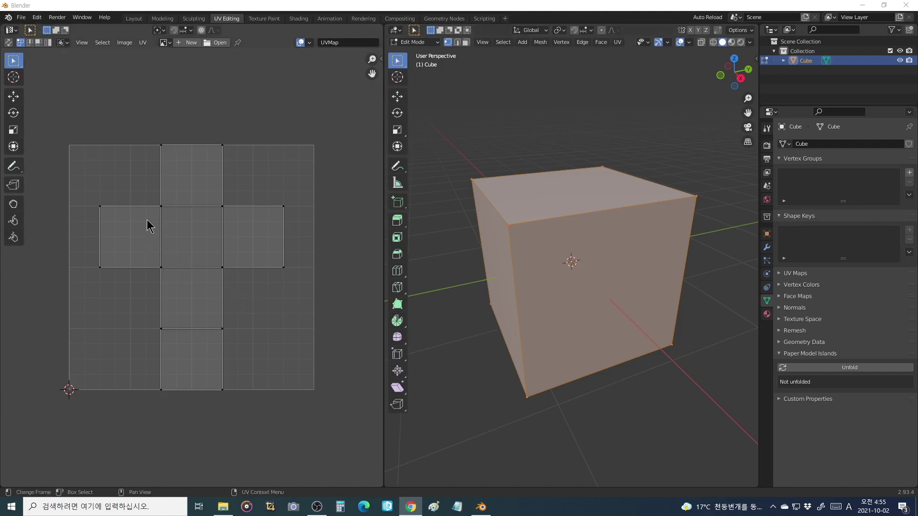
# Step: Expand the cube's UV Maps list and delete the cube in the Layout workspace
pyautogui.moveTo(530, 306); pyautogui.dragTo(557, 307, button='middle')
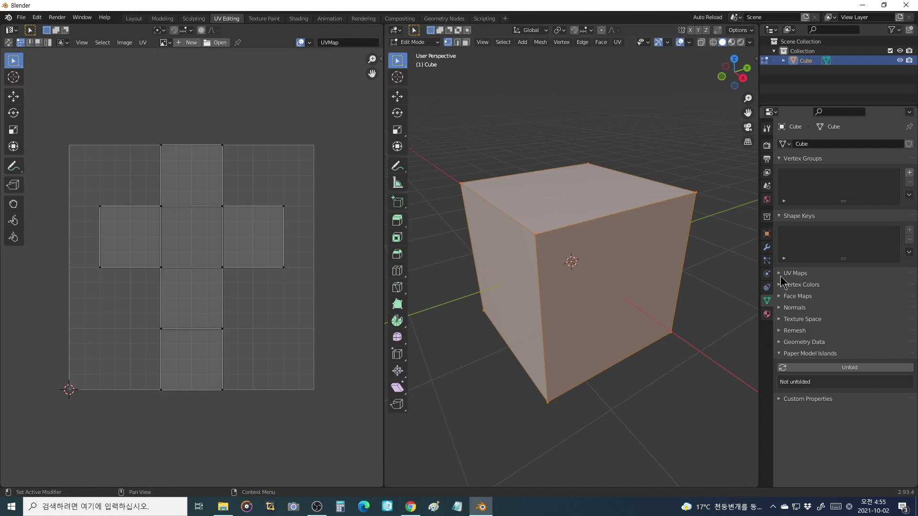
pyautogui.click(780, 274)
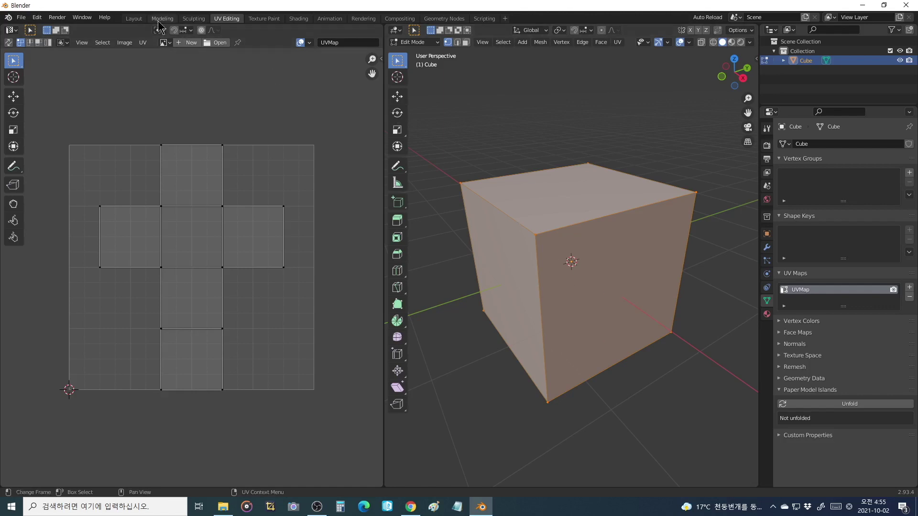
pyautogui.click(134, 19)
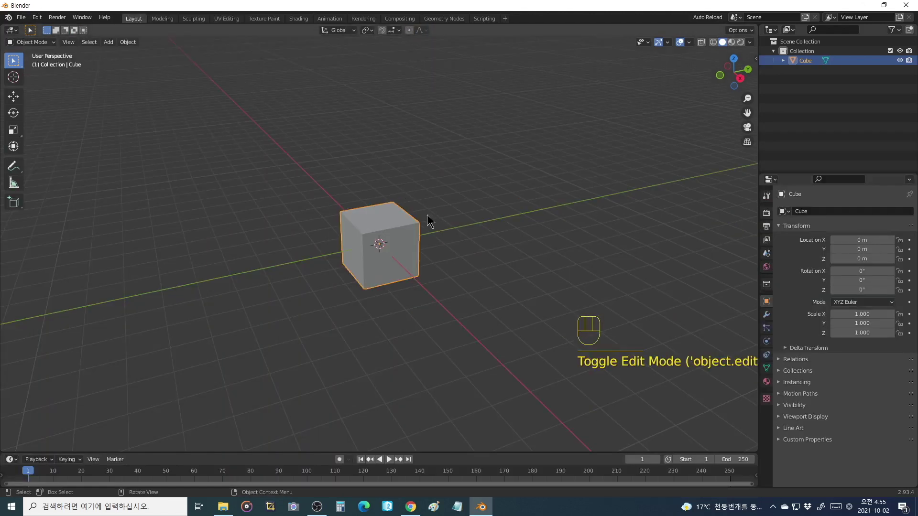
pyautogui.click(409, 257)
pyautogui.press('x')
pyautogui.click(409, 257)
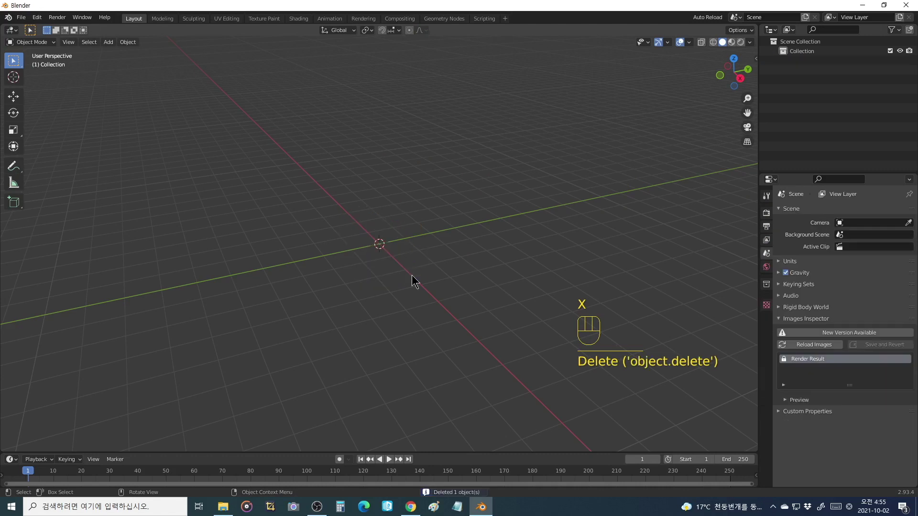
# Step: Add a new cube mesh with Generate UVs turned off and view its empty layout in the UV Editing workspace
pyautogui.hotkey('shift', 'a')
pyautogui.moveTo(415, 298)
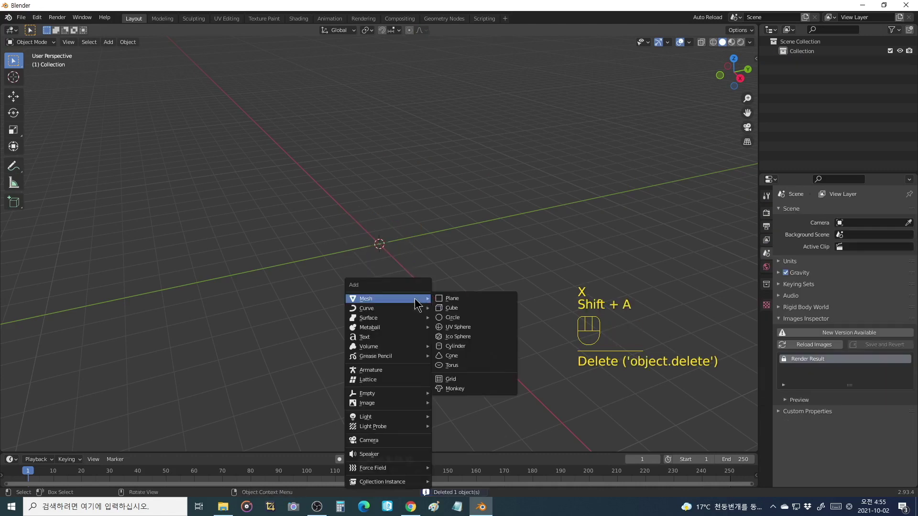
pyautogui.click(452, 308)
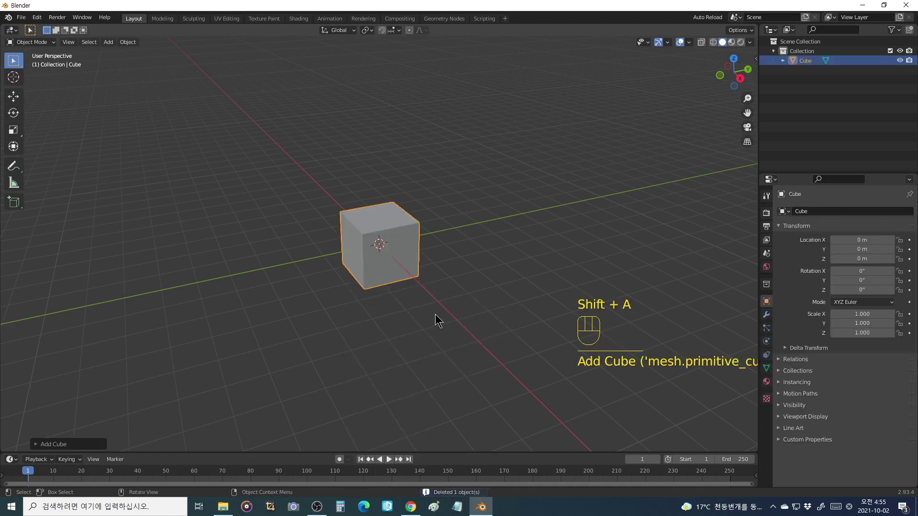
pyautogui.click(69, 445)
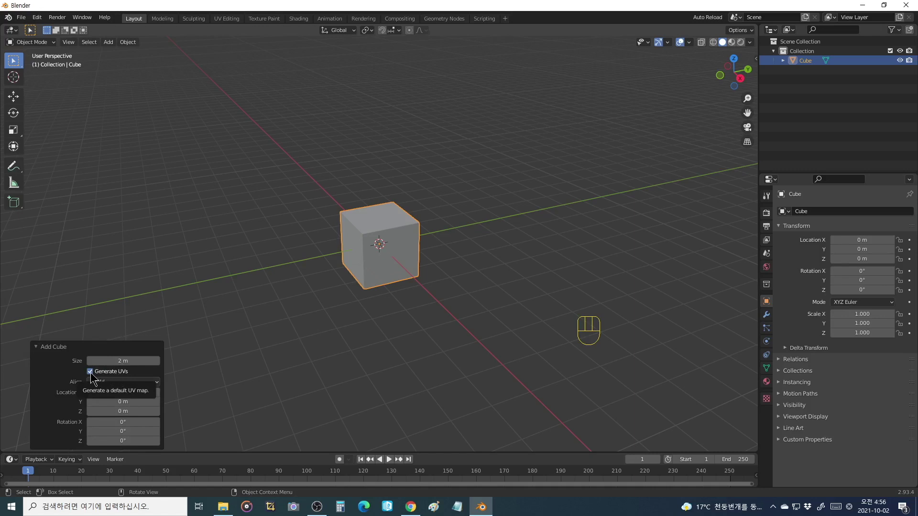
pyautogui.click(227, 18)
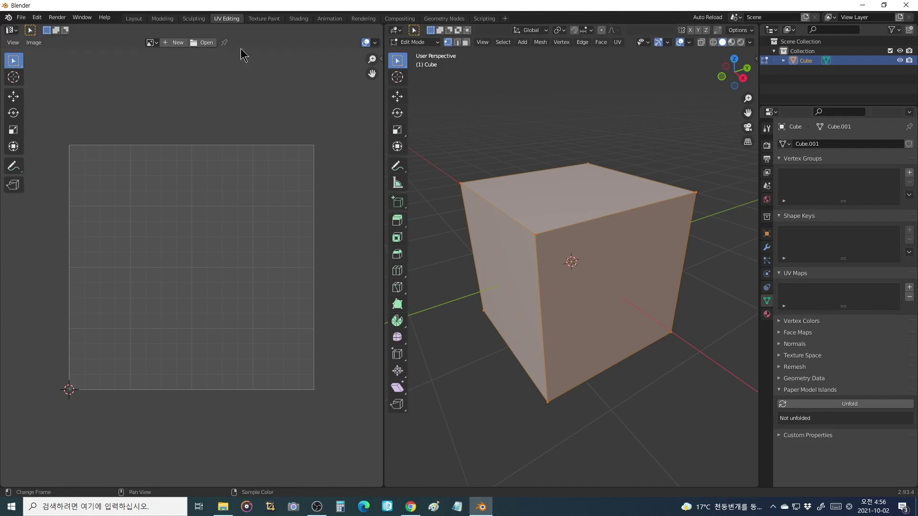
# Step: Return to the Layout workspace and delete the cube that has no UVs
pyautogui.click(140, 22)
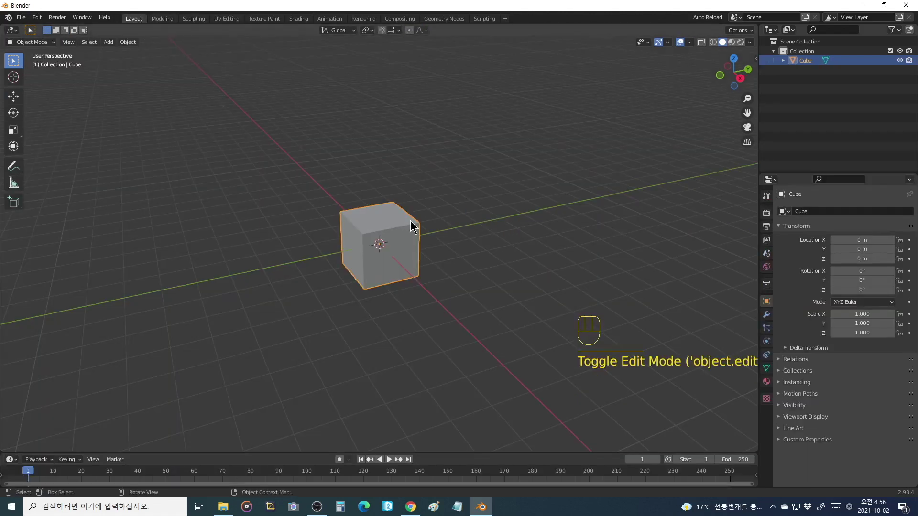
pyautogui.click(391, 246)
pyautogui.press('x')
pyautogui.click(392, 244)
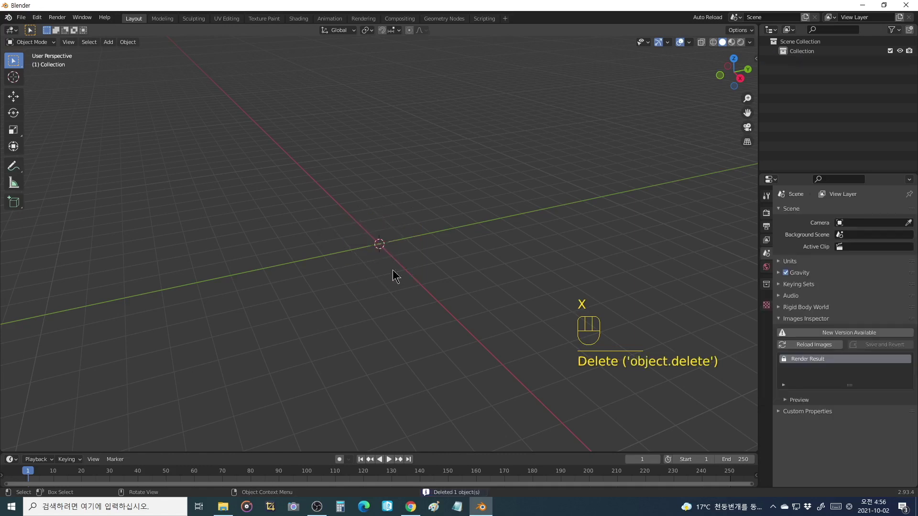
# Step: Add a new cube mesh with Generate UVs turned on
pyautogui.hotkey('shift', 'a')
pyautogui.moveTo(393, 282)
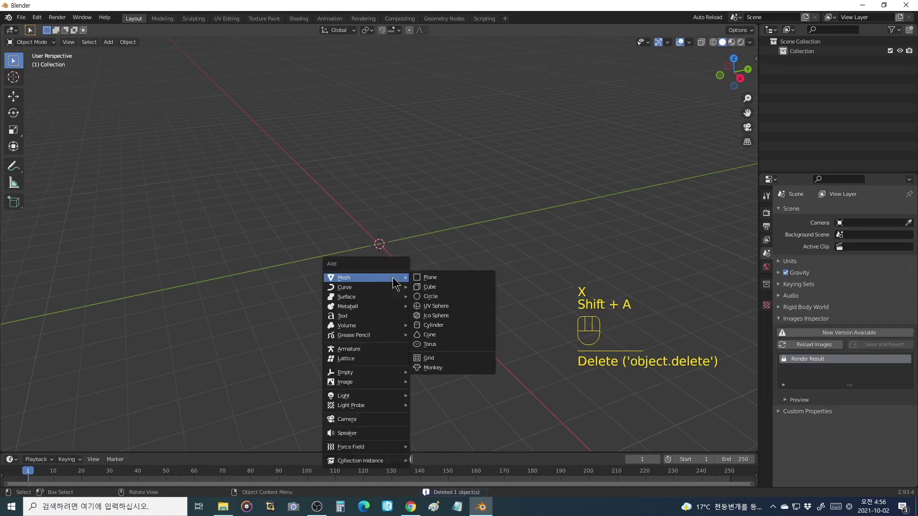
pyautogui.click(449, 287)
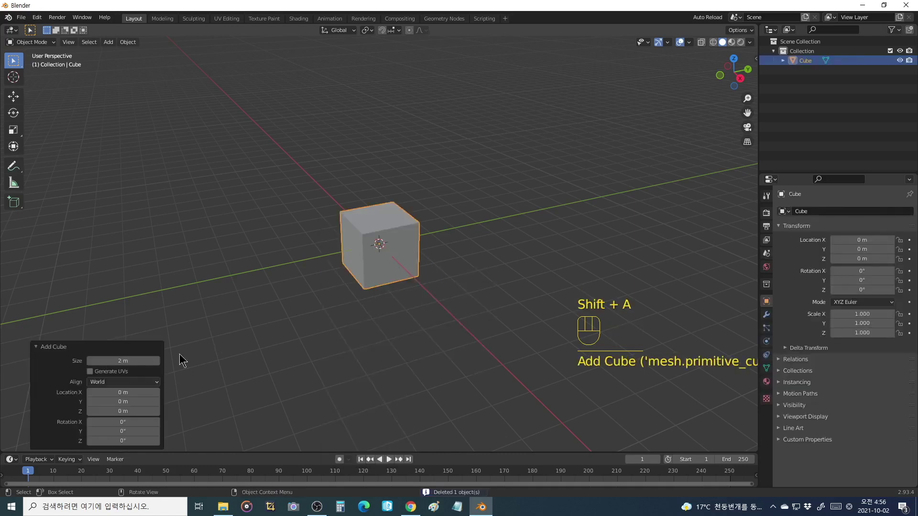
pyautogui.click(89, 372)
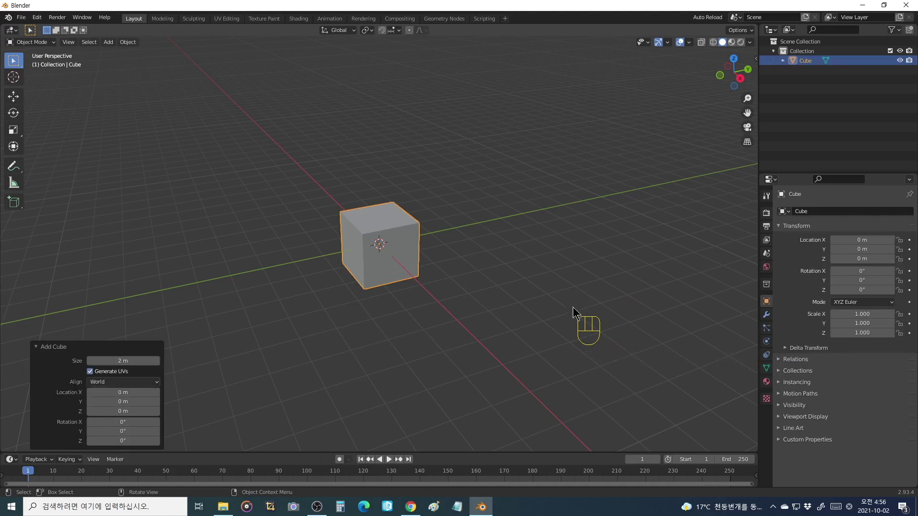
# Step: Expand the new cube's UV Maps list and remove UVMap from it in the UV Editing workspace
pyautogui.click(767, 368)
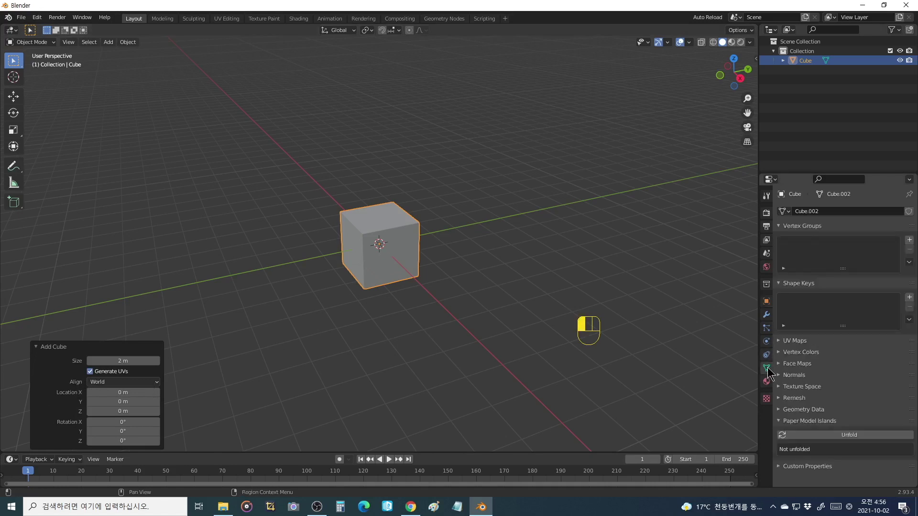
pyautogui.click(782, 341)
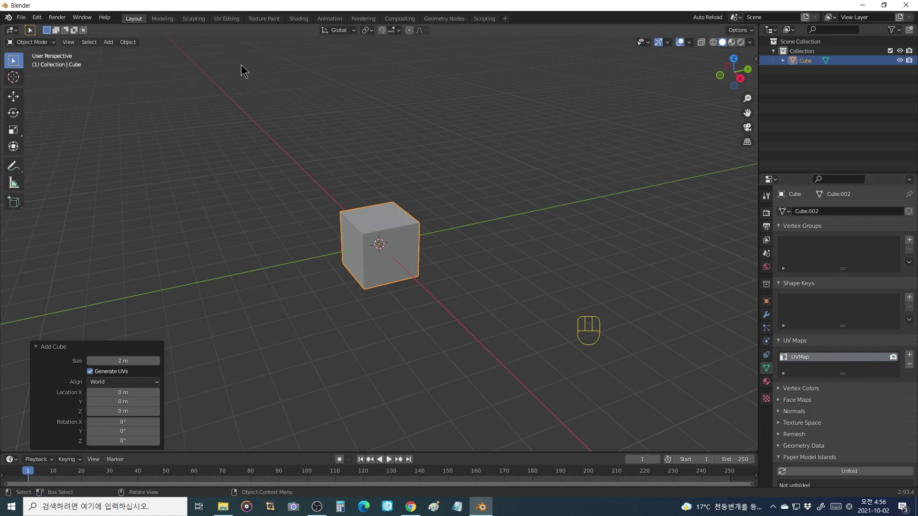
pyautogui.click(226, 19)
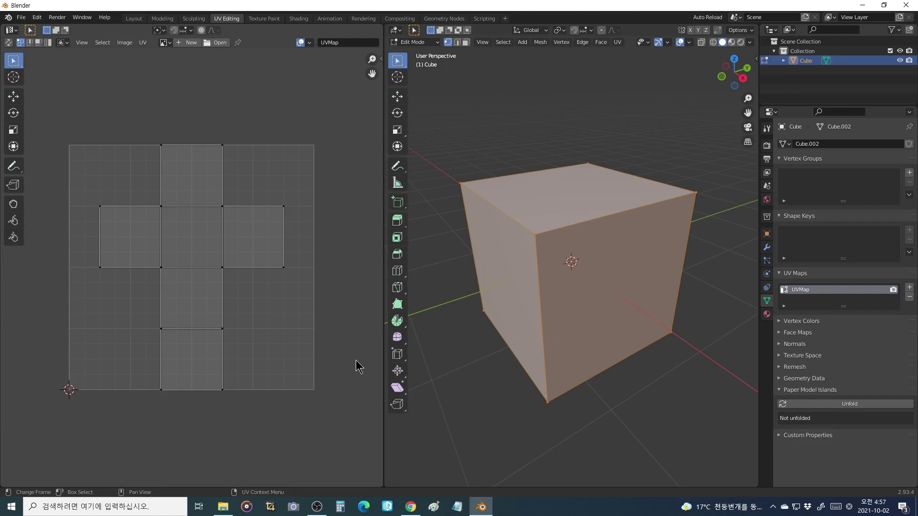
pyautogui.click(910, 297)
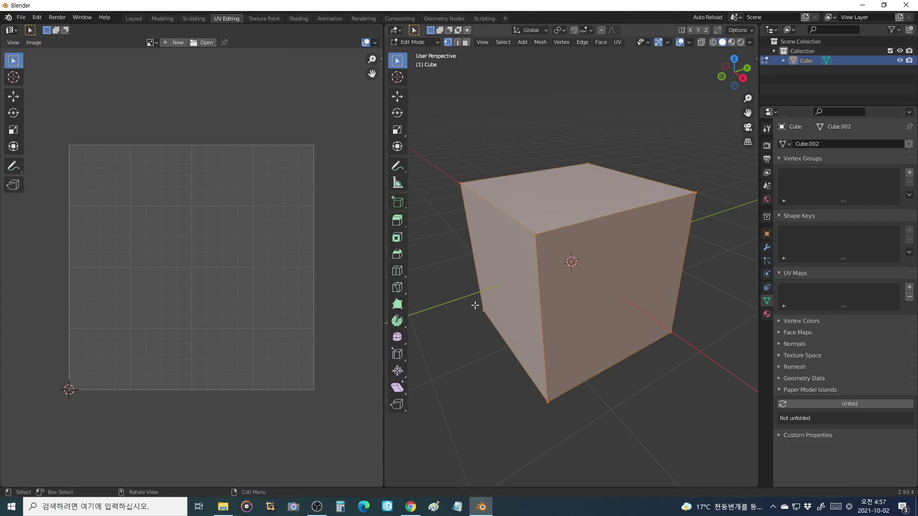
# Step: Select the entire cube and apply Unwrap to generate a new UV map
pyautogui.click(618, 43)
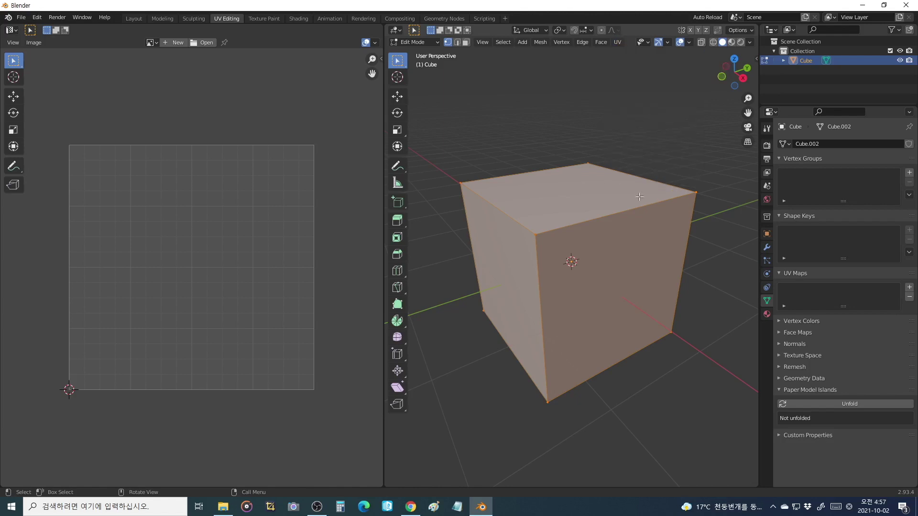
pyautogui.click(659, 397)
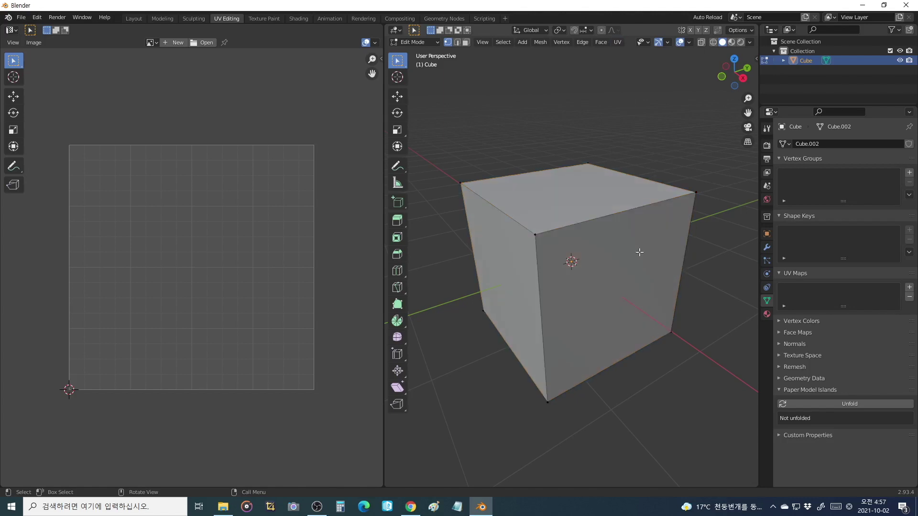
pyautogui.click(618, 44)
pyautogui.press('a')
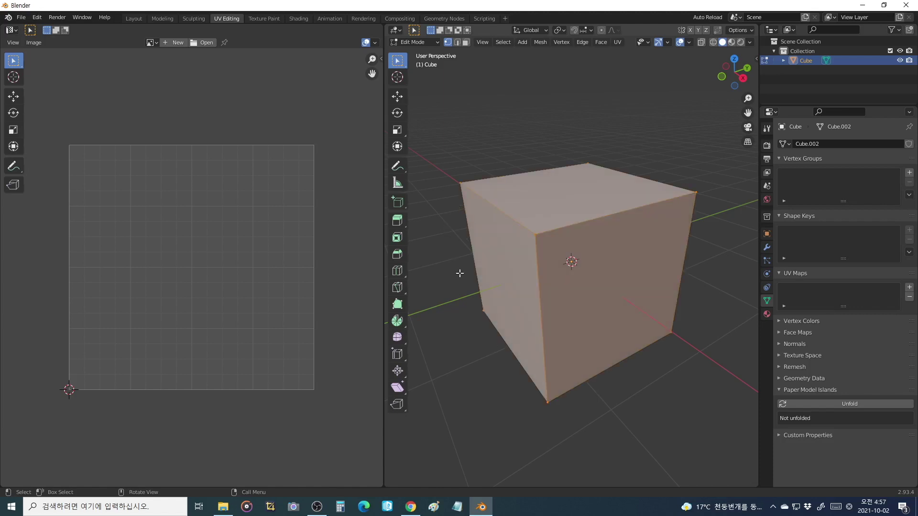
pyautogui.click(617, 42)
pyautogui.click(628, 54)
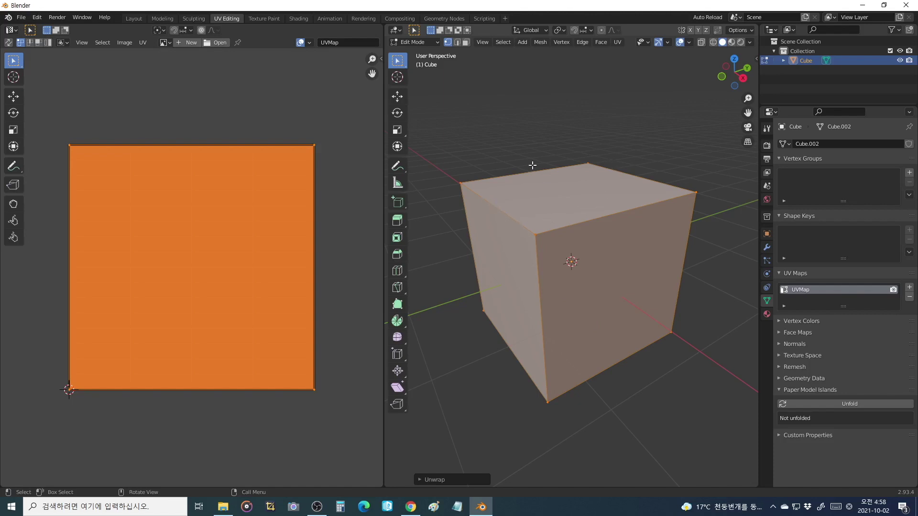
# Step: In edge select mode, select the four edges around the cube's top face and mark them as seams
pyautogui.click(641, 381)
pyautogui.moveTo(642, 381); pyautogui.dragTo(644, 391, button='middle')
pyautogui.press('2')
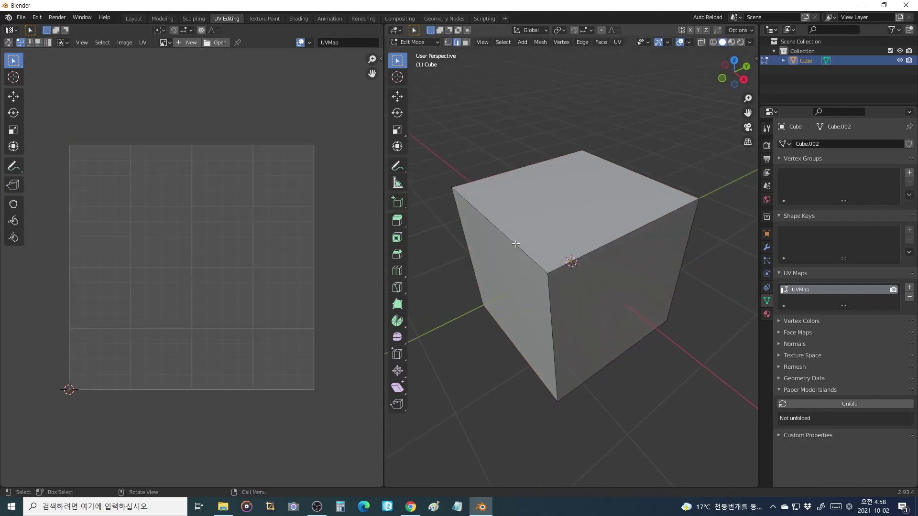
pyautogui.click(516, 239)
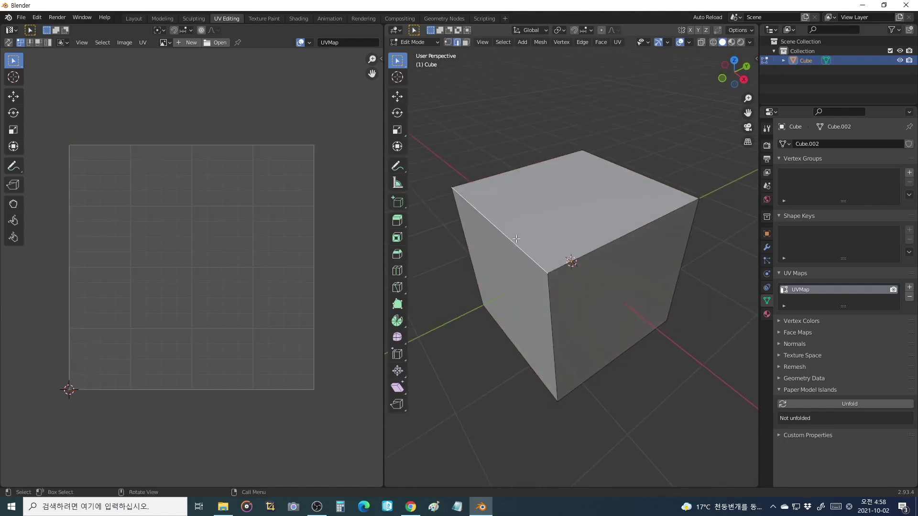
pyautogui.keyDown('shift'); pyautogui.click(597, 252); pyautogui.keyUp('shift')
pyautogui.keyDown('shift'); pyautogui.click(648, 187); pyautogui.keyUp('shift')
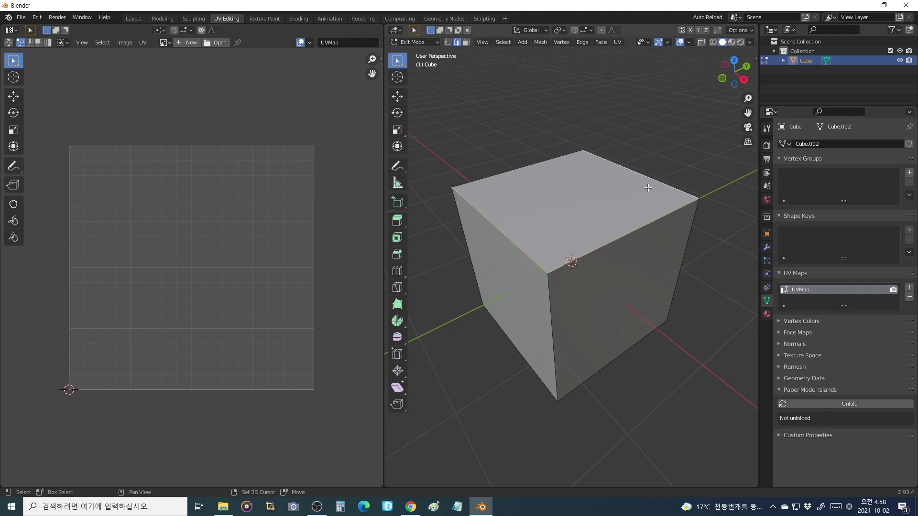
pyautogui.keyDown('shift'); pyautogui.click(553, 171); pyautogui.keyUp('shift')
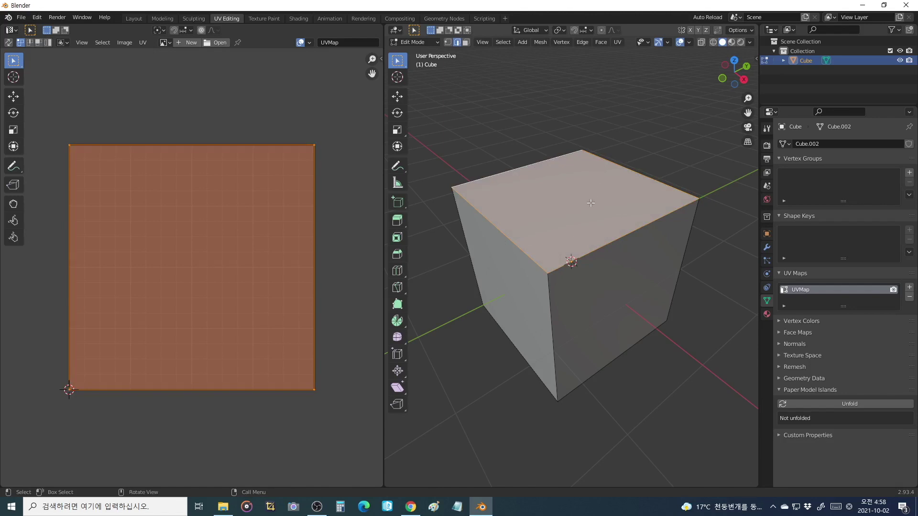
pyautogui.press('u')
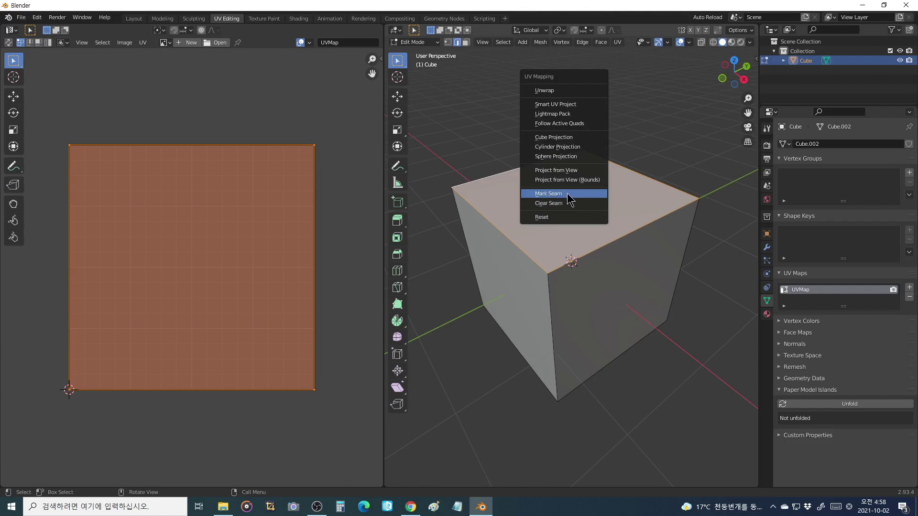
pyautogui.click(569, 196)
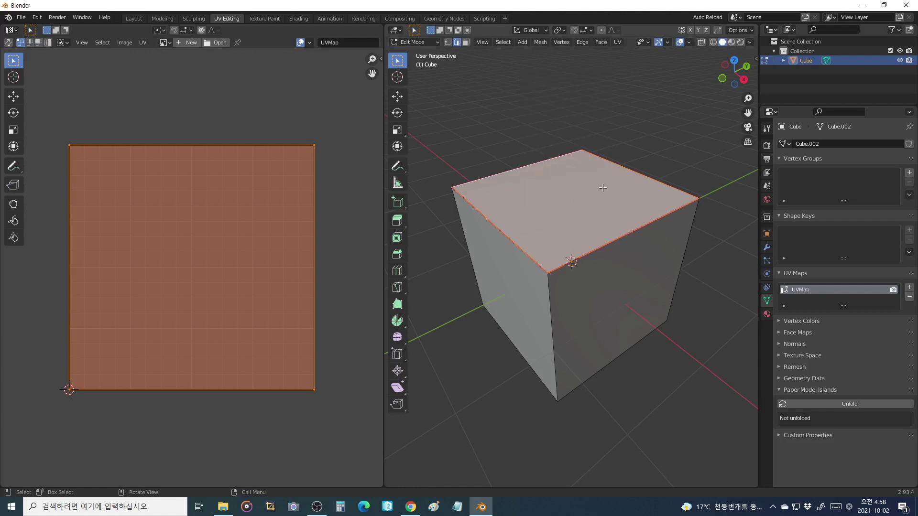
# Step: Select the entire cube and Unwrap it along the marked seams
pyautogui.click(692, 396)
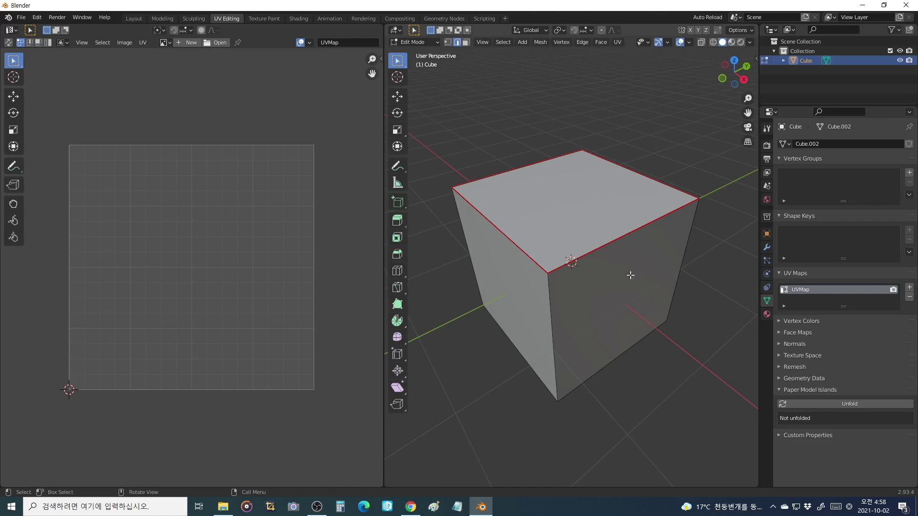
pyautogui.press('a')
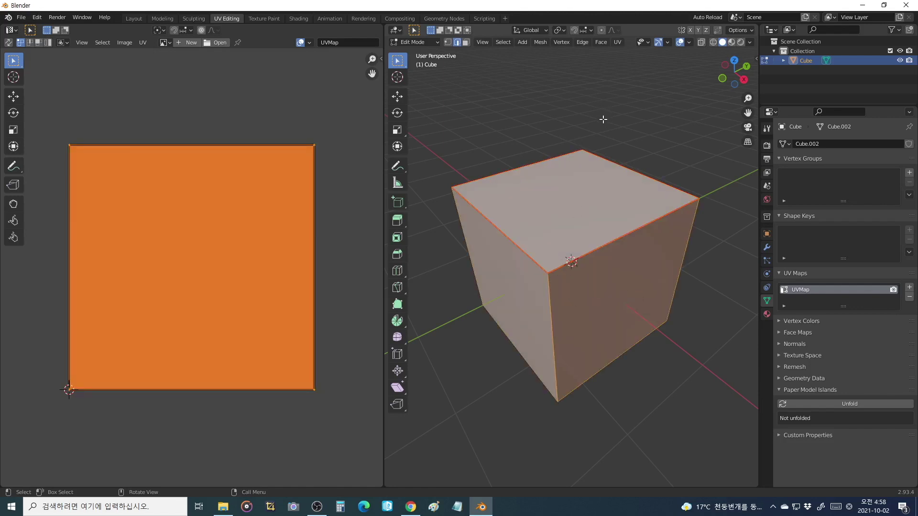
pyautogui.press('u')
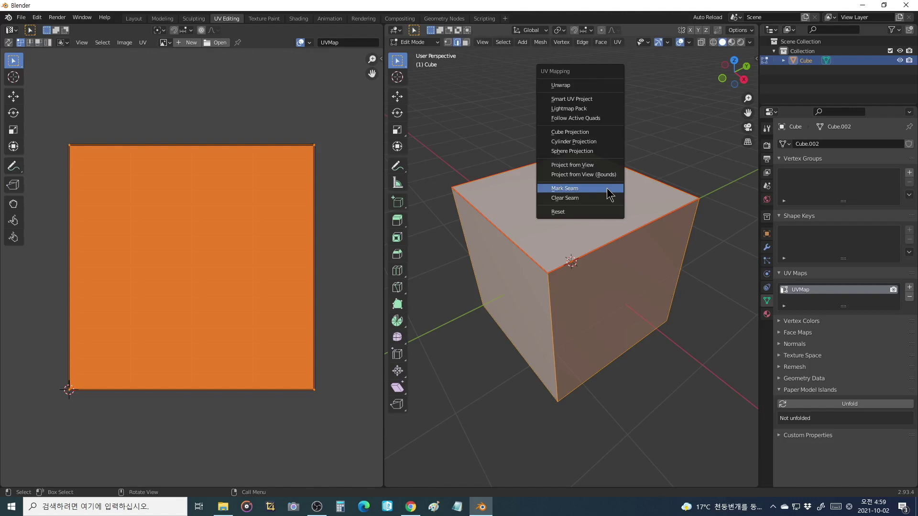
pyautogui.click(583, 88)
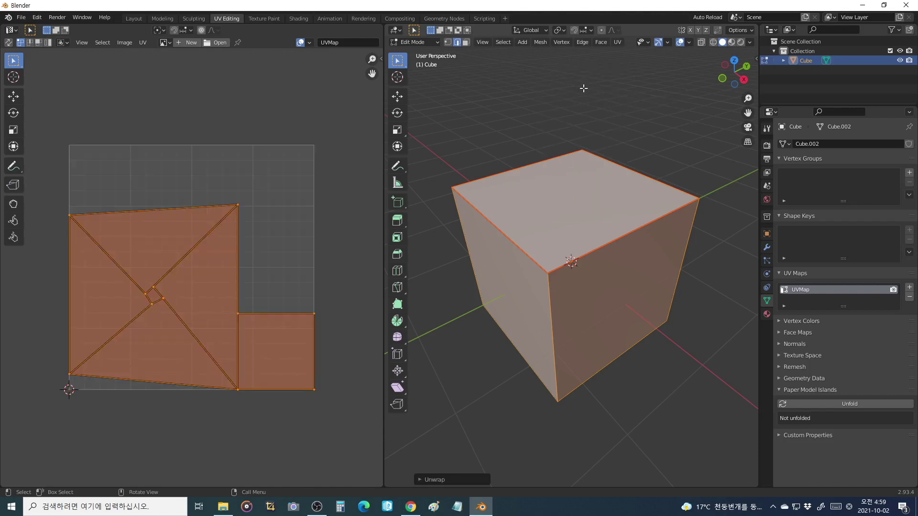
# Step: In face select mode, select the cube's top face and a side face in turn to examine their UV shapes
pyautogui.click(266, 354)
pyautogui.hotkey('alt', 'a')
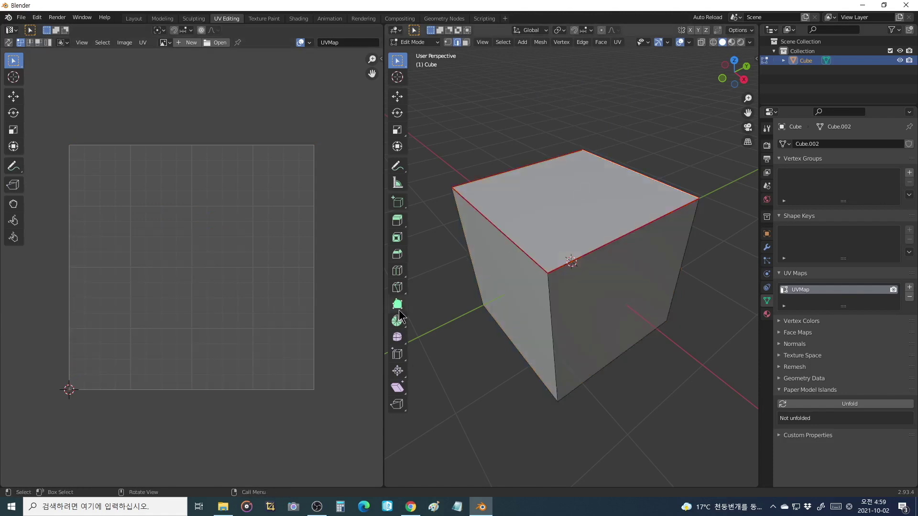
pyautogui.press('3')
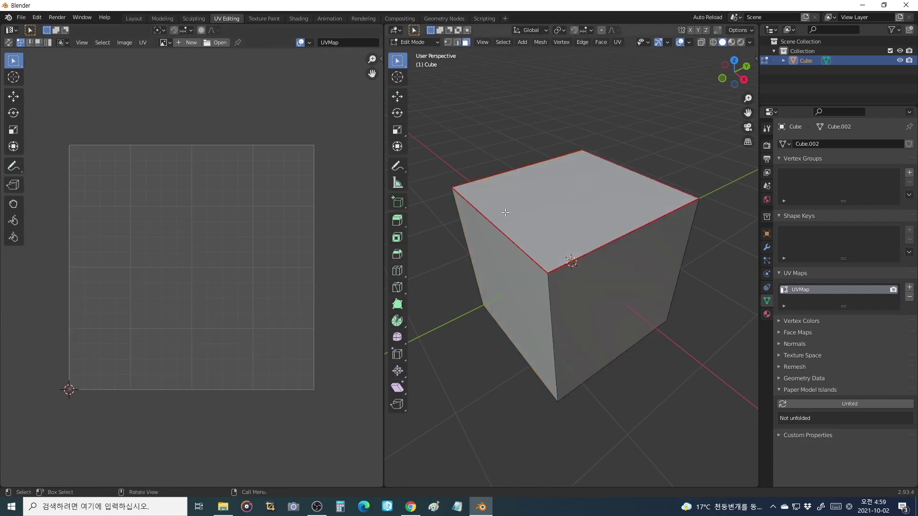
pyautogui.click(553, 188)
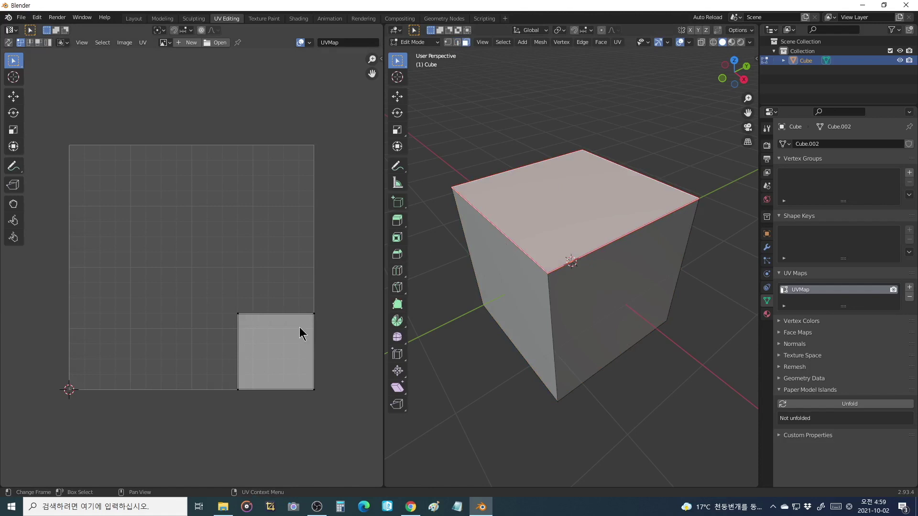
pyautogui.click(545, 304)
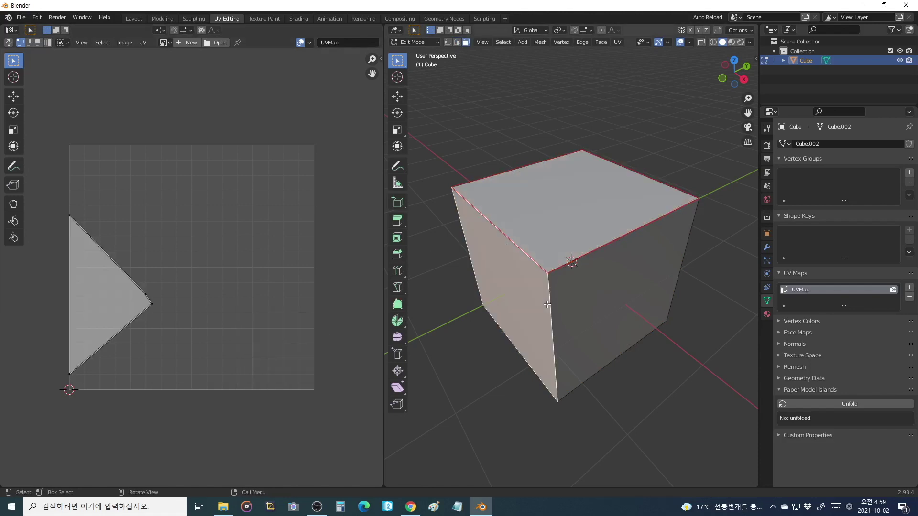
# Step: Select the cube's two visible side faces alternately to compare their UV shapes
pyautogui.click(614, 307)
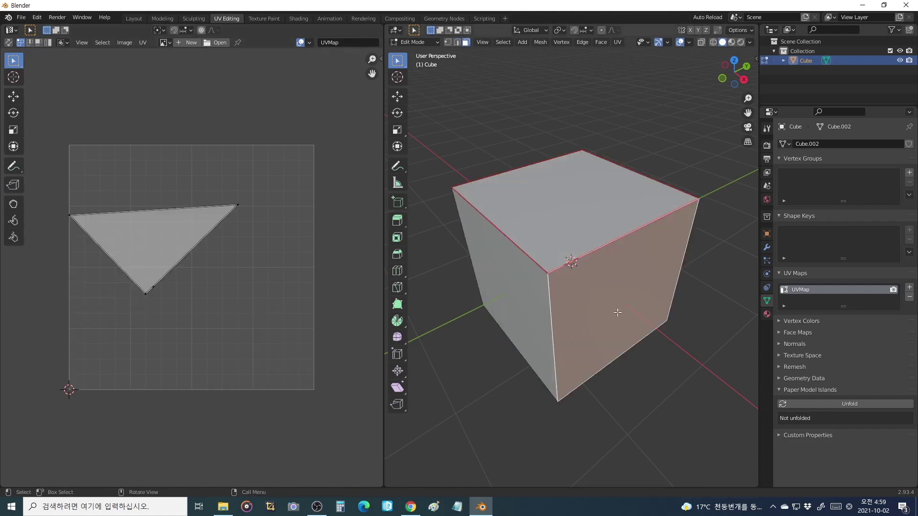
pyautogui.click(534, 314)
pyautogui.click(612, 312)
pyautogui.click(526, 313)
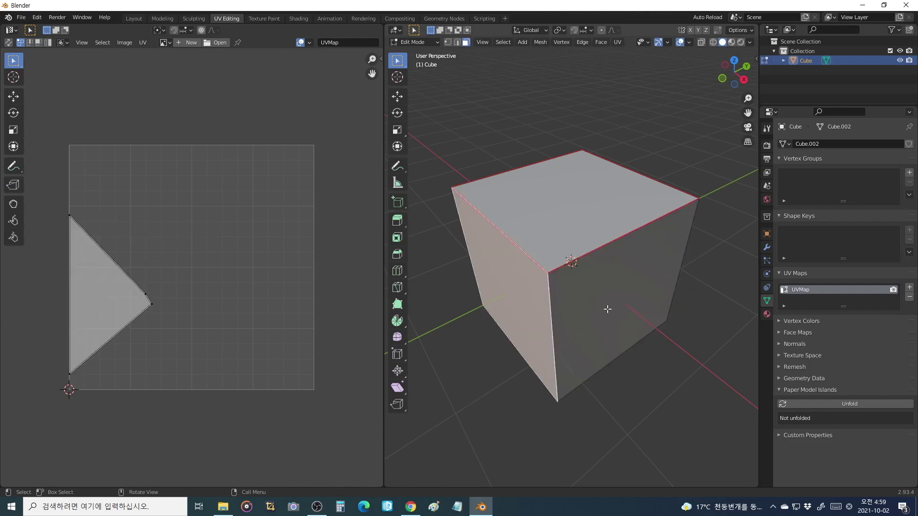
pyautogui.click(607, 309)
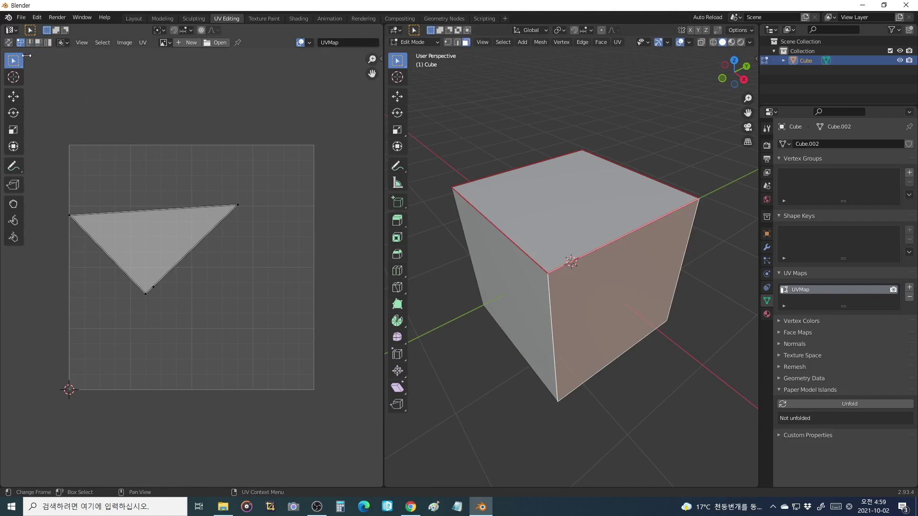
# Step: Switch UV selection to island mode and, with the whole cube selected, pick the square island and the large island in turn
pyautogui.click(49, 43)
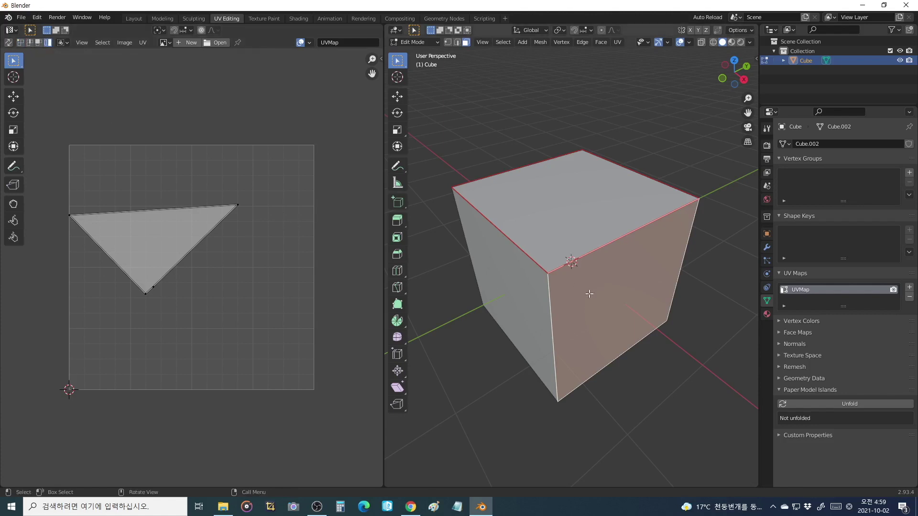
pyautogui.click(170, 256)
pyautogui.click(578, 224)
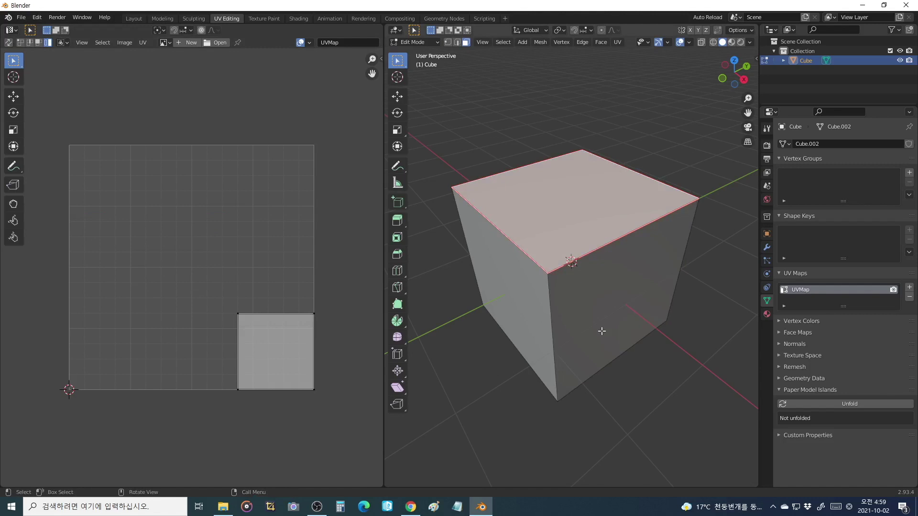
pyautogui.press('a')
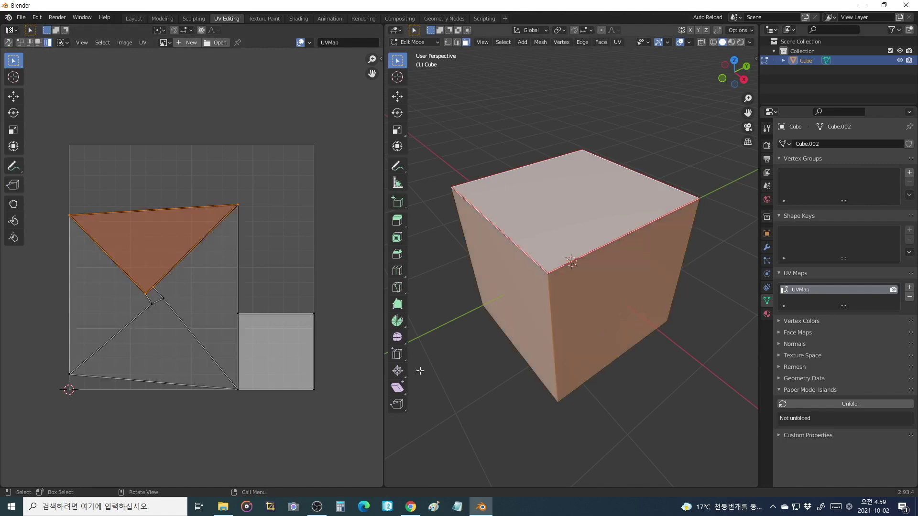
pyautogui.press('a')
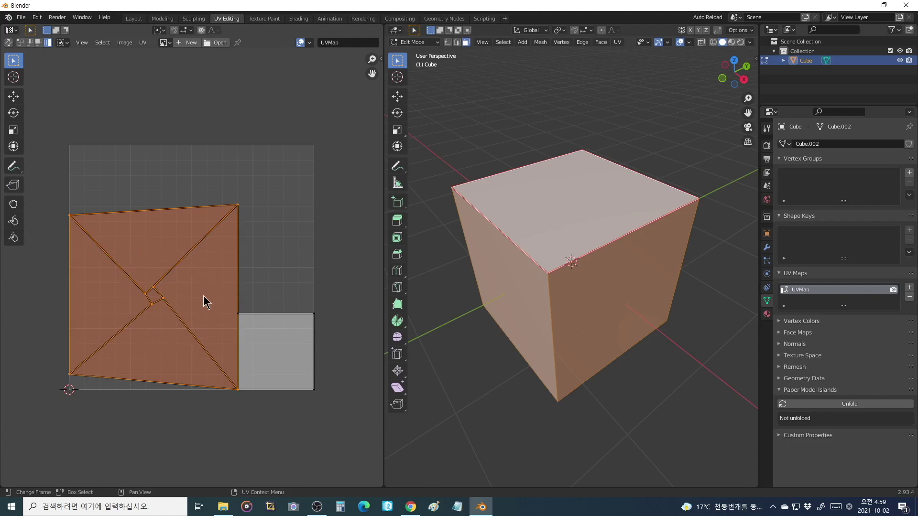
pyautogui.click(288, 360)
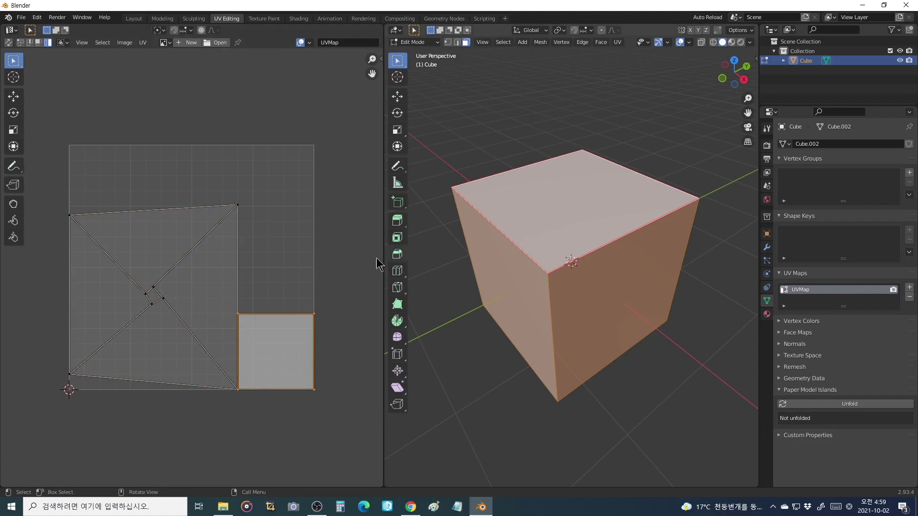
pyautogui.click(197, 300)
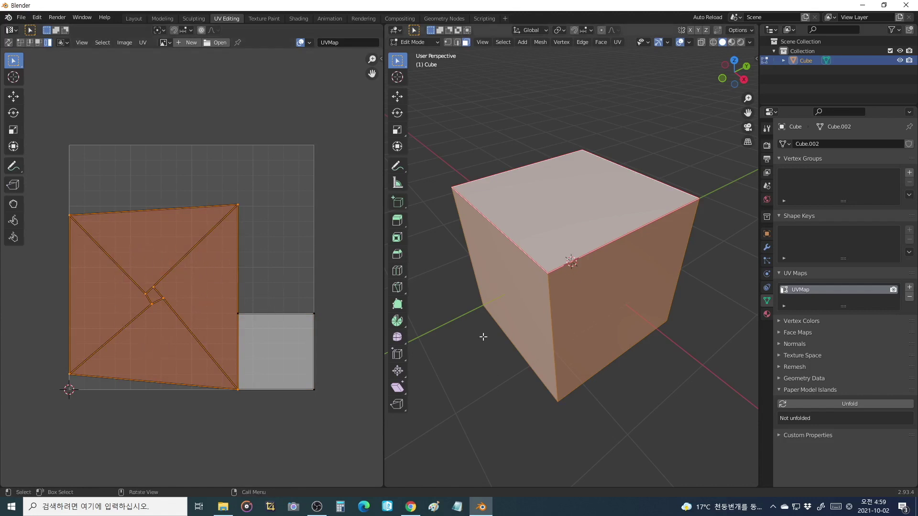
# Step: In edge select mode, select the four edges around the cube's bottom face and mark them as seams
pyautogui.click(648, 400)
pyautogui.moveTo(651, 404); pyautogui.dragTo(641, 320, button='middle')
pyautogui.press('2')
pyautogui.click(622, 280)
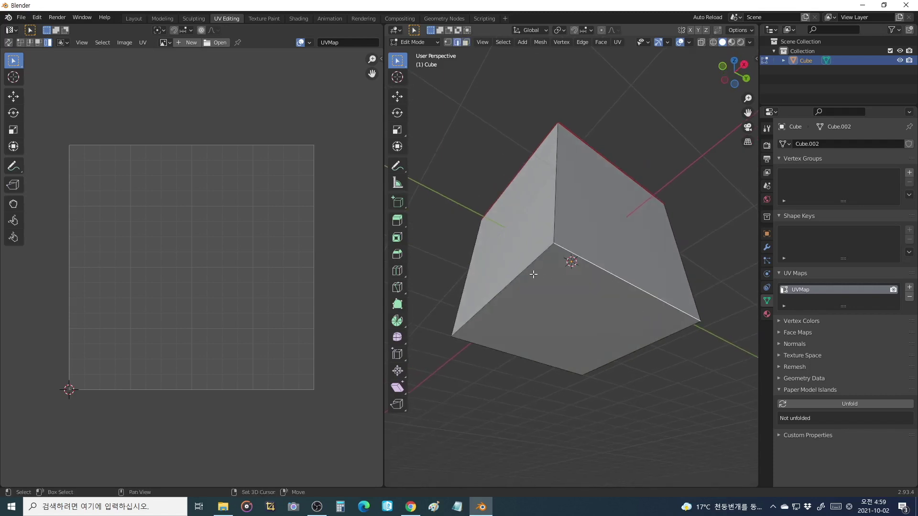
pyautogui.keyDown('shift'); pyautogui.click(534, 274); pyautogui.keyUp('shift')
pyautogui.keyDown('shift'); pyautogui.click(539, 354); pyautogui.keyUp('shift')
pyautogui.keyDown('shift'); pyautogui.click(625, 355); pyautogui.keyUp('shift')
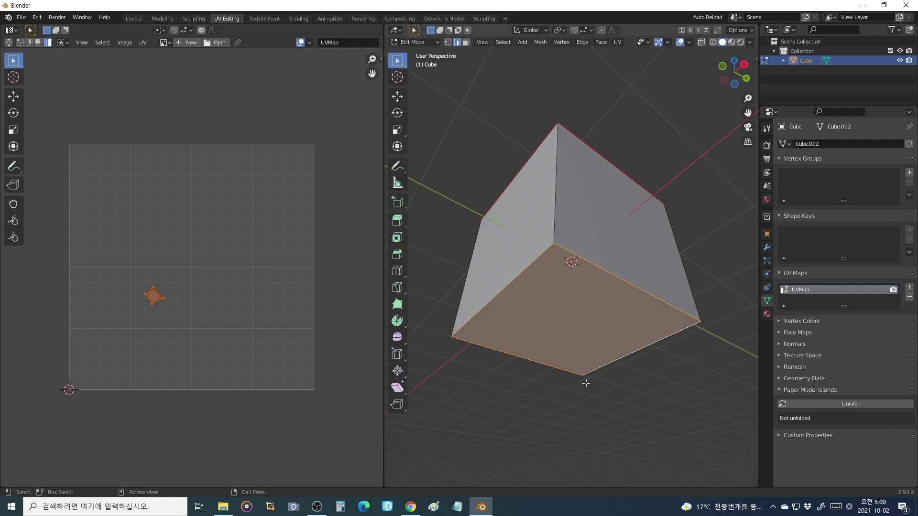
pyautogui.press('u')
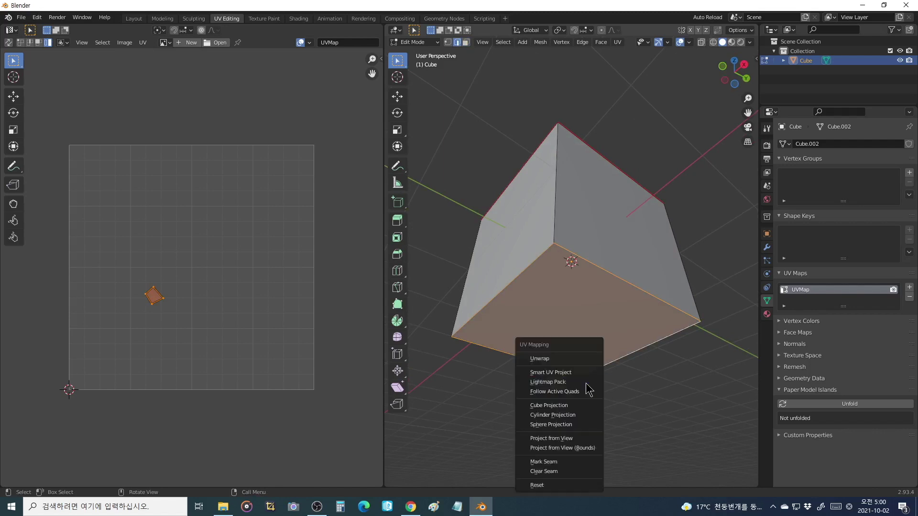
pyautogui.click(566, 466)
# Step: Select the whole cube and Unwrap it using the top and bottom face seams
pyautogui.moveTo(549, 378); pyautogui.dragTo(558, 443, button='middle')
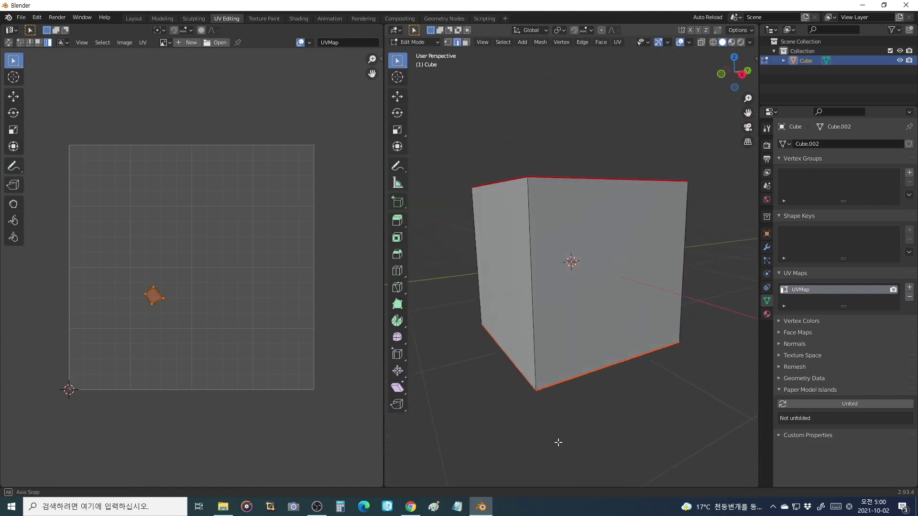
pyautogui.moveTo(592, 385); pyautogui.dragTo(593, 412, button='middle')
pyautogui.press('a')
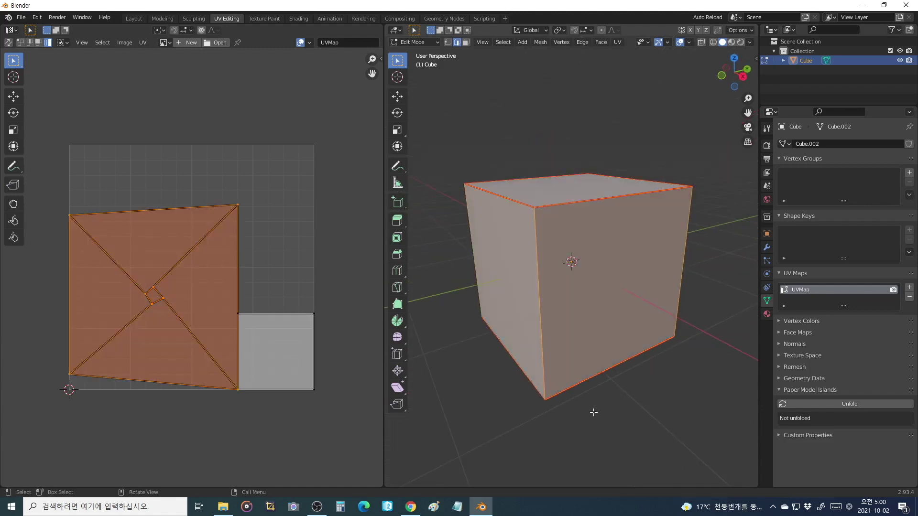
pyautogui.click(617, 42)
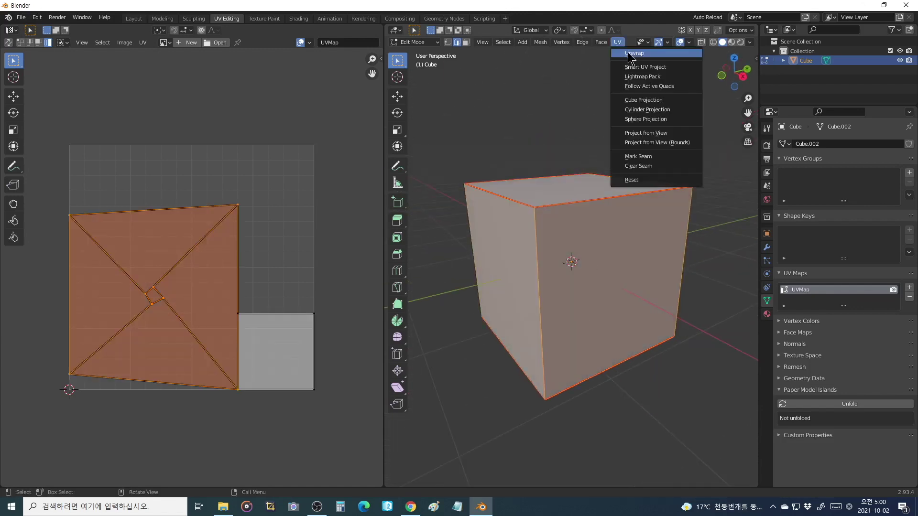
pyautogui.click(630, 57)
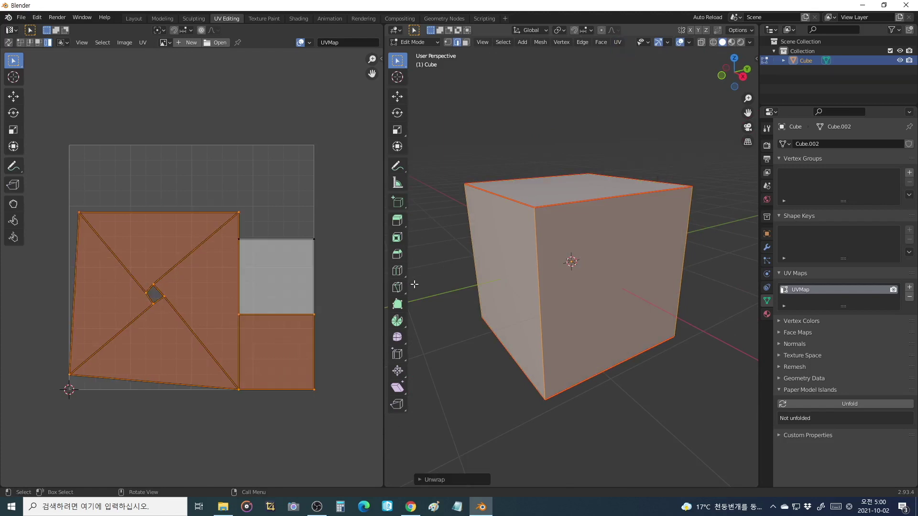
# Step: Pick the two square UV islands and the large side-face island in turn to match them with the cube's faces
pyautogui.click(288, 288)
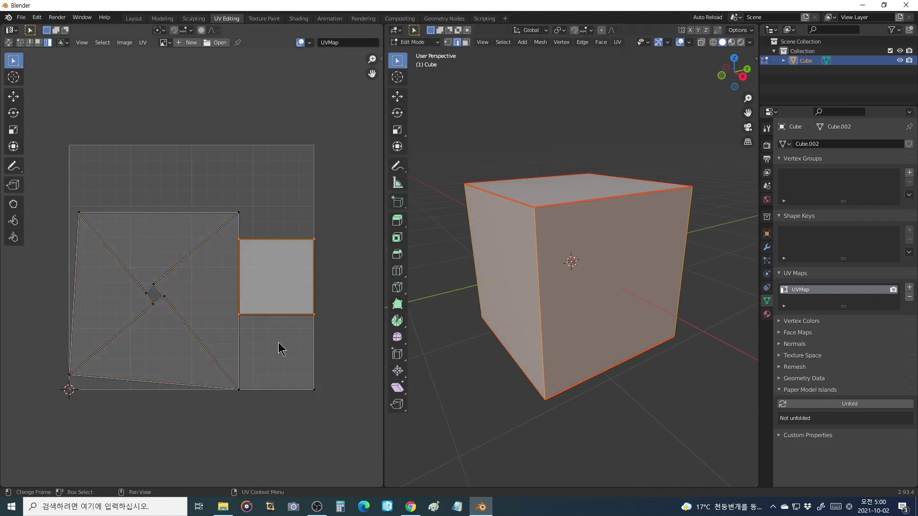
pyautogui.click(281, 345)
pyautogui.click(293, 285)
pyautogui.click(510, 404)
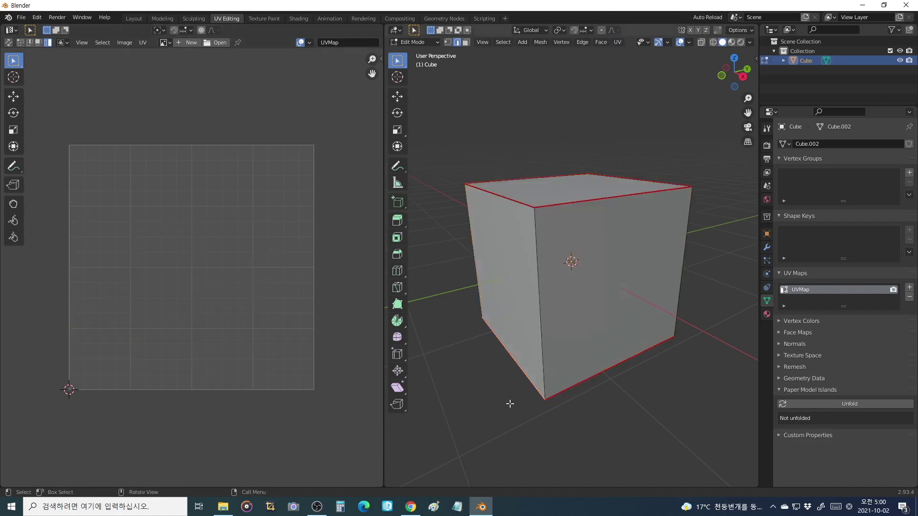
pyautogui.press('a')
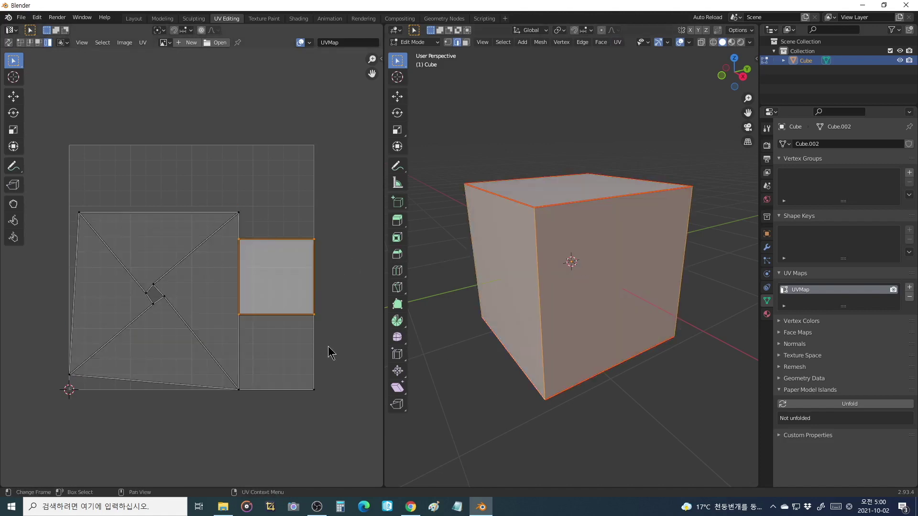
pyautogui.moveTo(478, 335); pyautogui.dragTo(540, 249, button='middle')
pyautogui.click(279, 348)
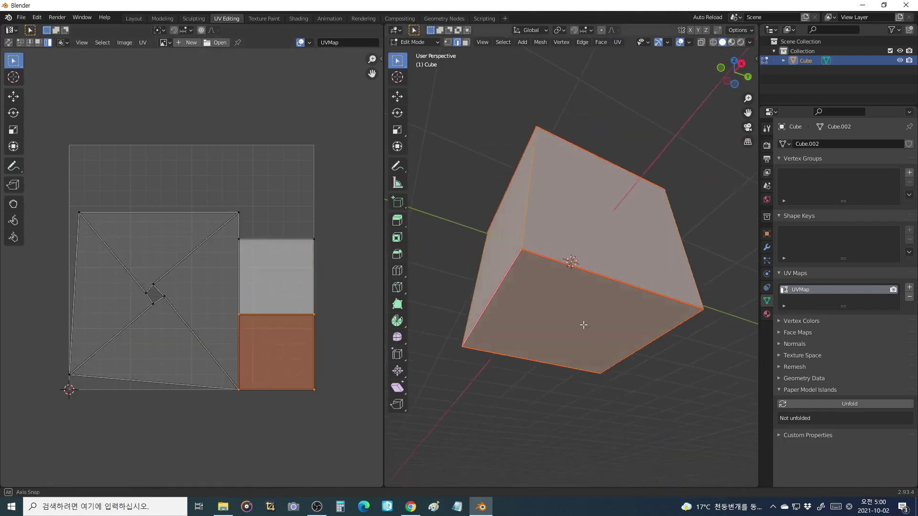
pyautogui.moveTo(584, 325); pyautogui.dragTo(587, 338, button='middle')
pyautogui.click(183, 293)
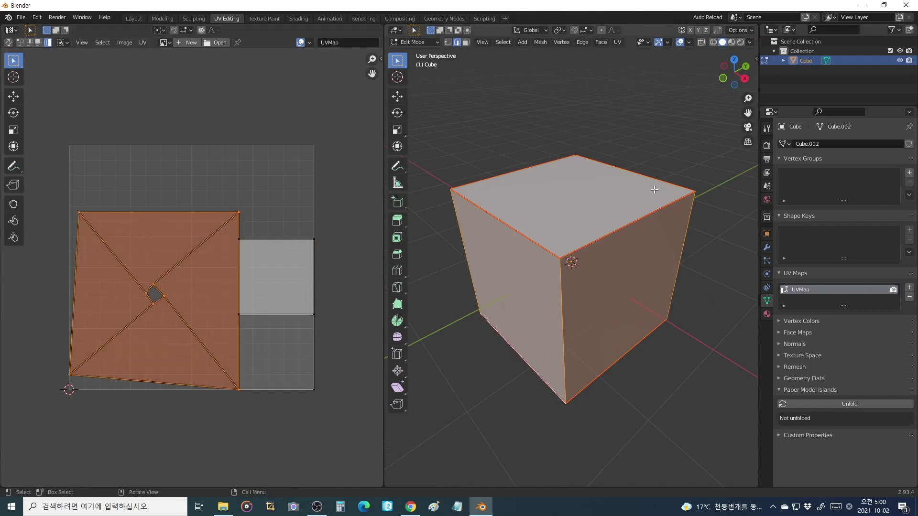
# Step: Select all of the cube's edges and mark them as seams
pyautogui.click(644, 395)
pyautogui.moveTo(643, 390); pyautogui.dragTo(634, 374, button='middle')
pyautogui.press('a')
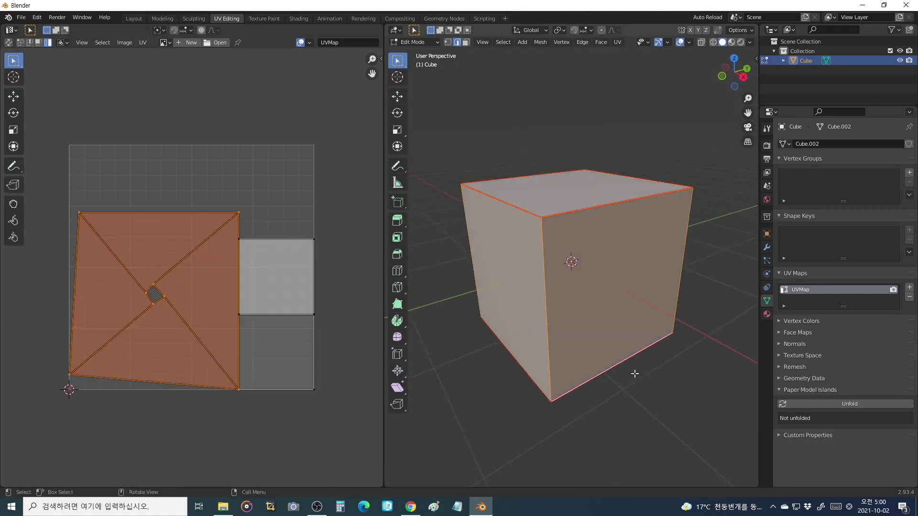
pyautogui.press('u')
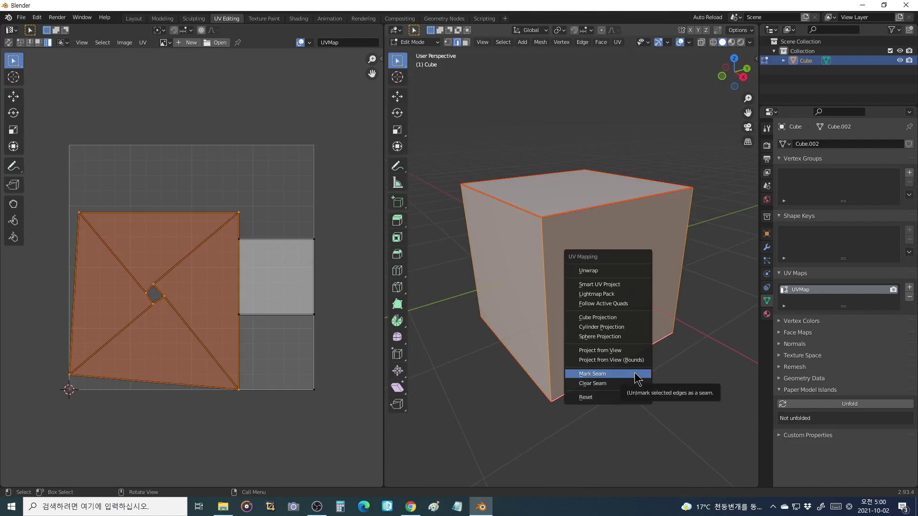
pyautogui.click(637, 379)
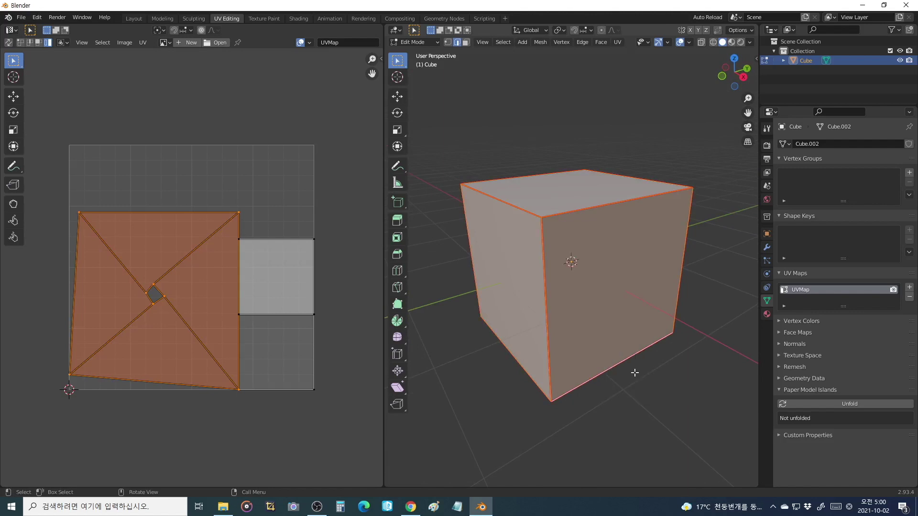
# Step: With the whole cube selected, Unwrap it into separate faces along the seams on every edge
pyautogui.click(633, 389)
pyautogui.moveTo(633, 390)
pyautogui.mouseDown(button='middle')
pyautogui.moveTo(642, 392)
pyautogui.moveTo(675, 320)
pyautogui.moveTo(660, 273)
pyautogui.moveTo(587, 324)
pyautogui.moveTo(603, 378)
pyautogui.moveTo(641, 388)
pyautogui.mouseUp(button='middle')
pyautogui.press('a')
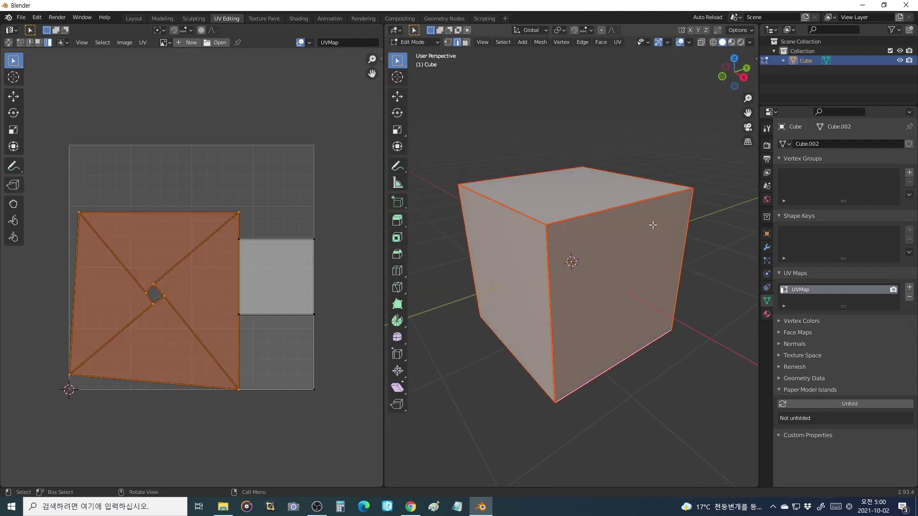
pyautogui.click(617, 42)
pyautogui.click(624, 54)
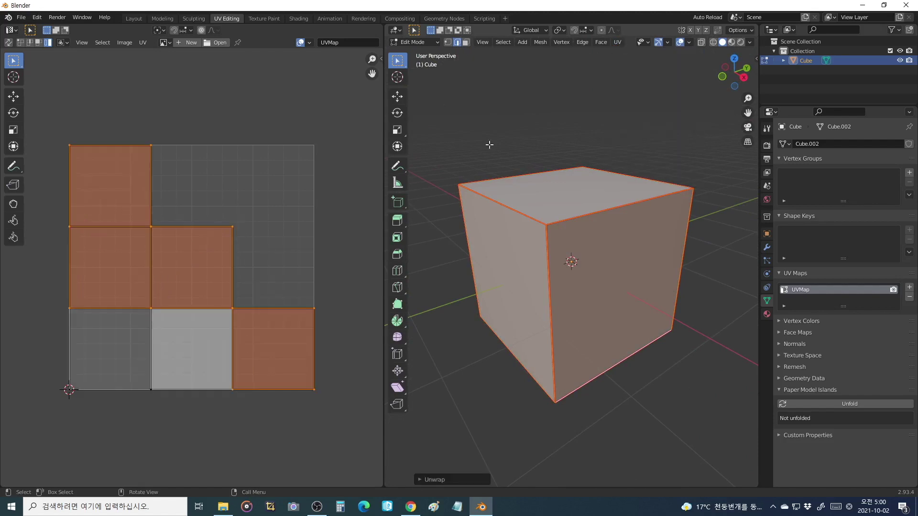
# Step: Pick the square UV islands one after another to check that each cube face is a separate island
pyautogui.click(137, 337)
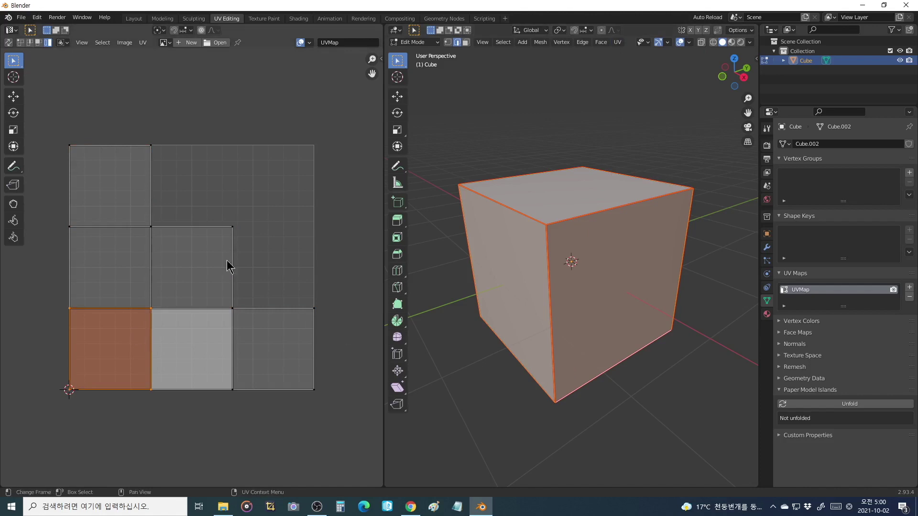
pyautogui.click(132, 272)
pyautogui.click(121, 200)
pyautogui.click(167, 242)
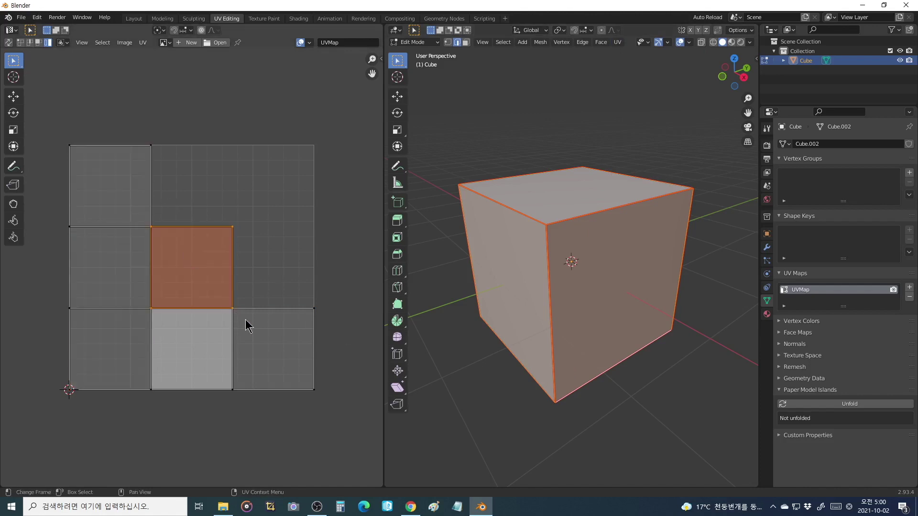
pyautogui.click(247, 322)
pyautogui.click(200, 326)
pyautogui.click(144, 333)
pyautogui.click(118, 290)
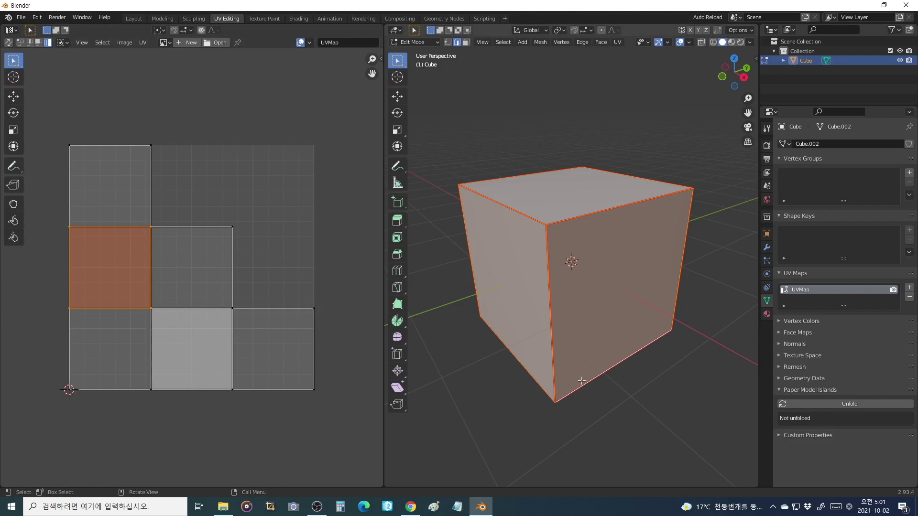
# Step: Select the whole cube, clear the seams from all its edges, and deselect it
pyautogui.scroll(-1, 582, 381)
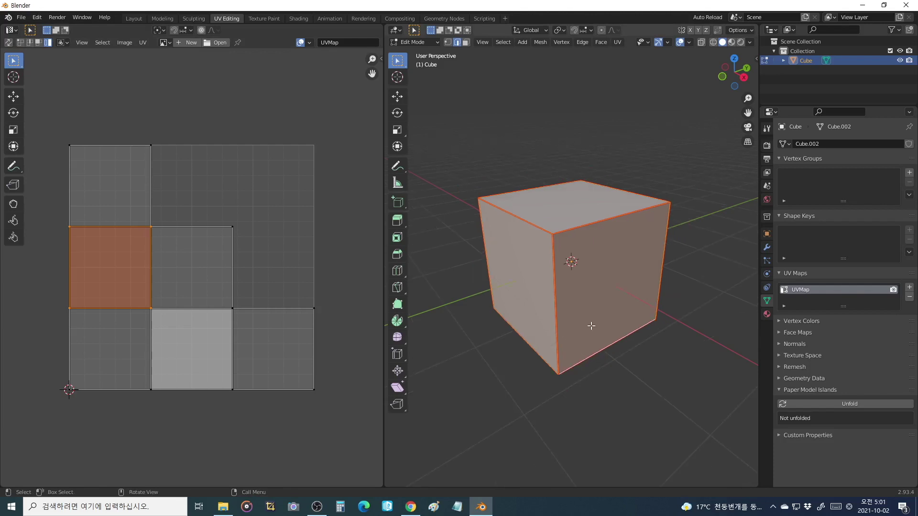
pyautogui.click(627, 404)
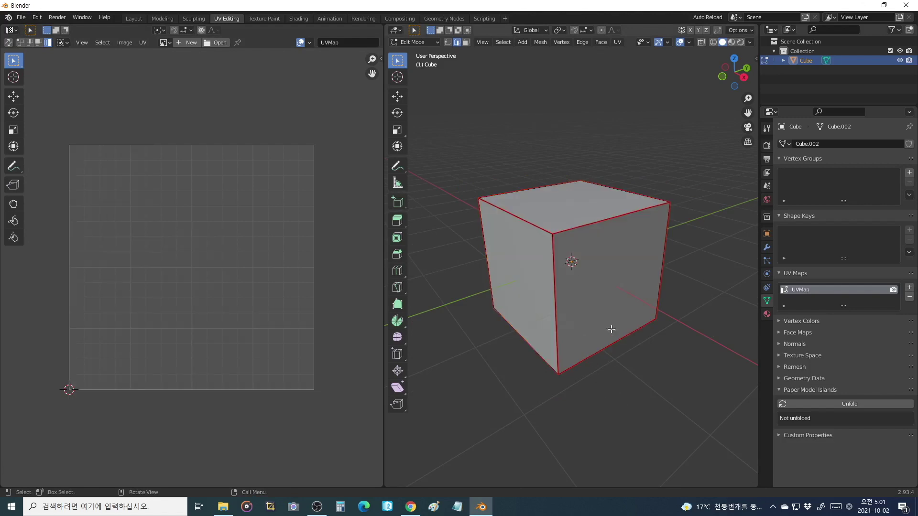
pyautogui.press('a')
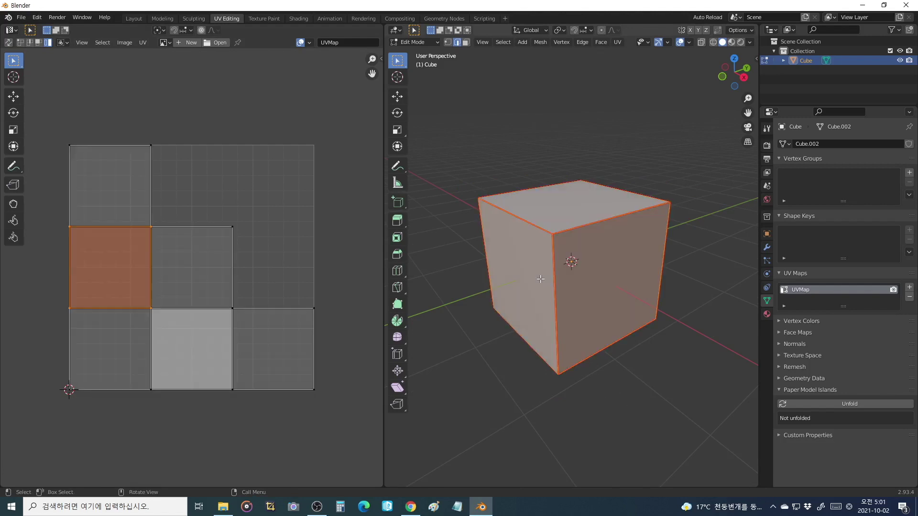
pyautogui.press('u')
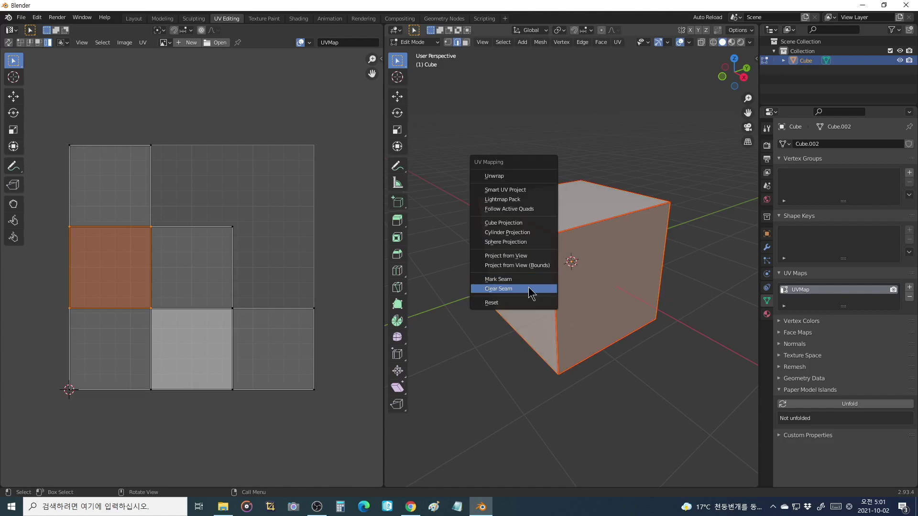
pyautogui.click(530, 287)
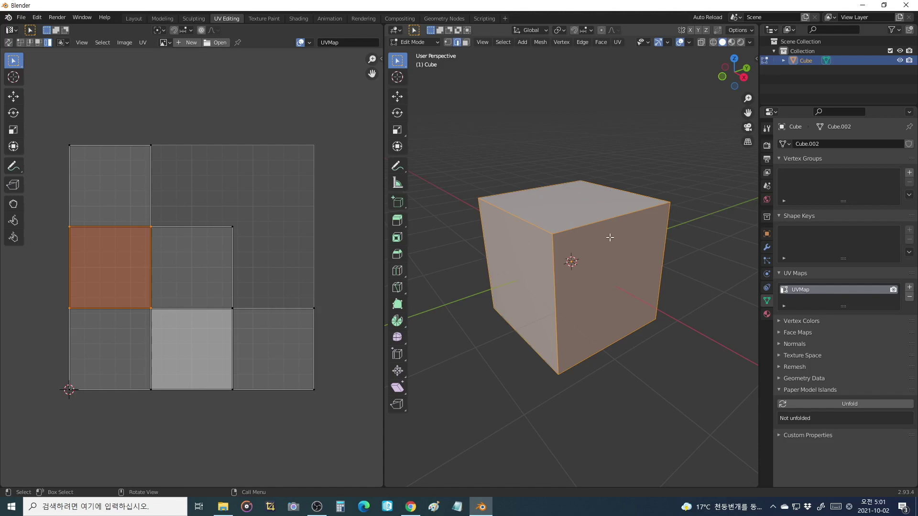
pyautogui.click(647, 405)
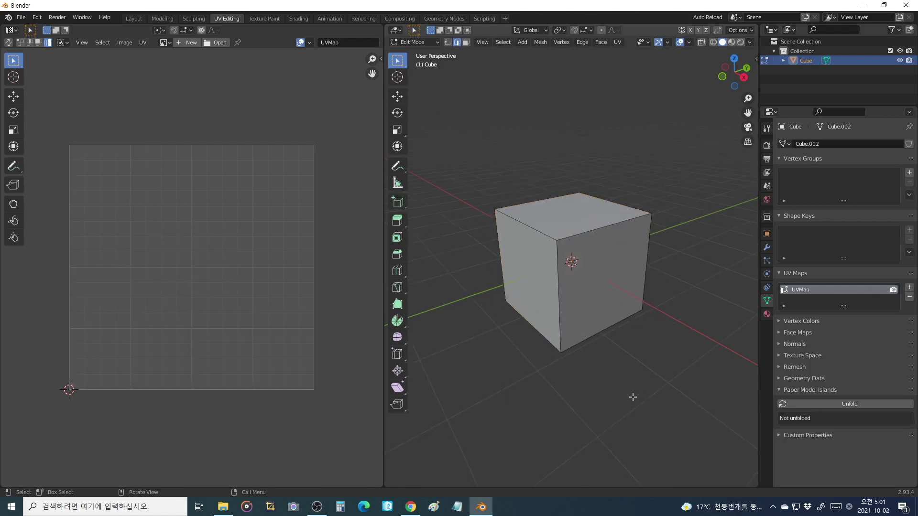
# Step: Switch to face selection and select one side face of the cube
pyautogui.moveTo(633, 397)
pyautogui.mouseDown(button='middle')
pyautogui.moveTo(635, 383)
pyautogui.moveTo(621, 409)
pyautogui.moveTo(647, 402)
pyautogui.moveTo(643, 392)
pyautogui.mouseUp(button='middle')
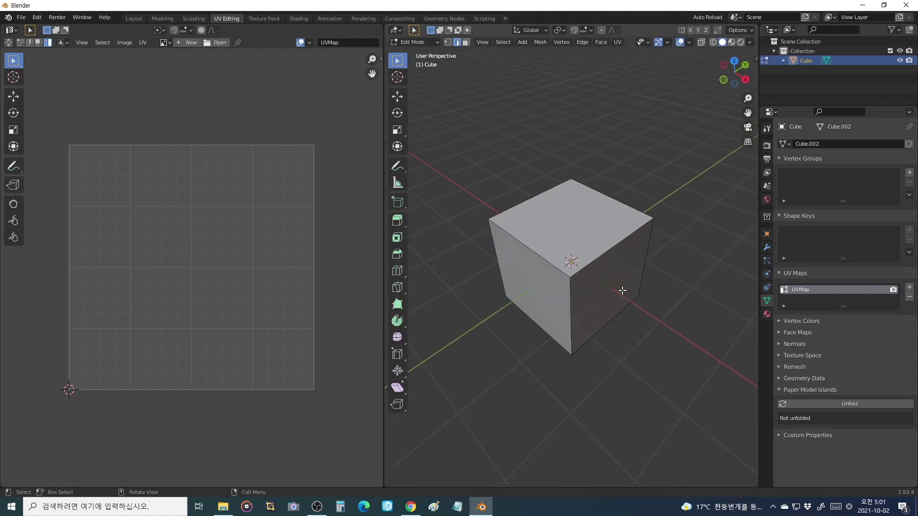
pyautogui.click(608, 279)
pyautogui.click(625, 353)
pyautogui.press('3')
pyautogui.click(612, 297)
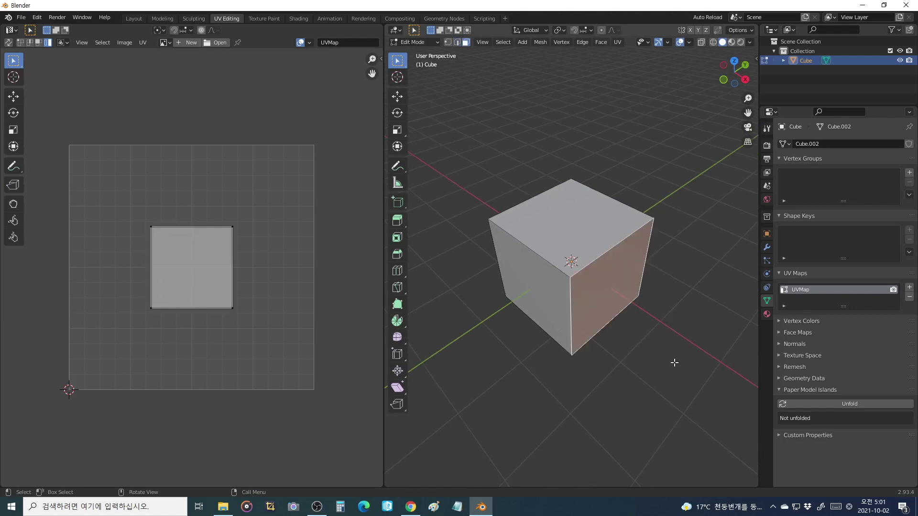
# Step: With the Annotate tool, draw curved arrows unfolding outward from three of the cube's side faces
pyautogui.click(398, 170)
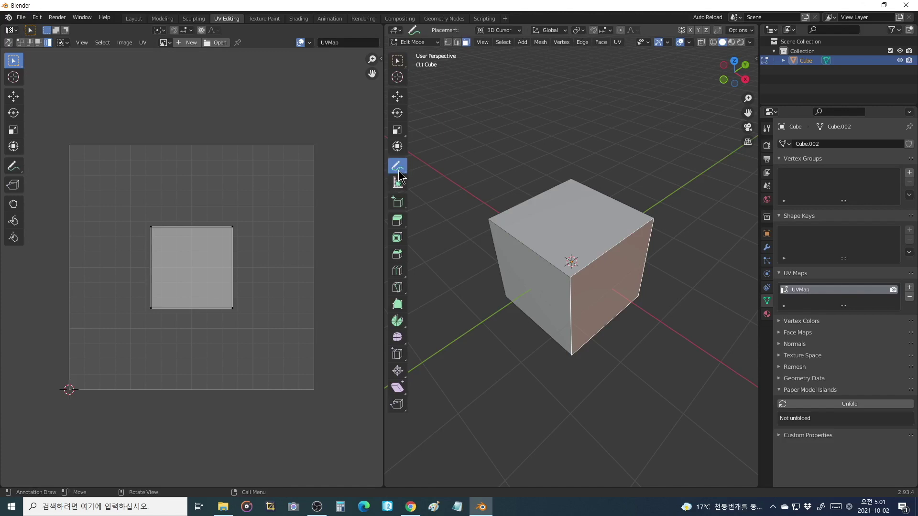
pyautogui.click(399, 170)
pyautogui.click(430, 175)
pyautogui.moveTo(615, 287)
pyautogui.mouseDown()
pyautogui.moveTo(663, 347)
pyautogui.moveTo(679, 355)
pyautogui.moveTo(689, 332)
pyautogui.mouseUp()
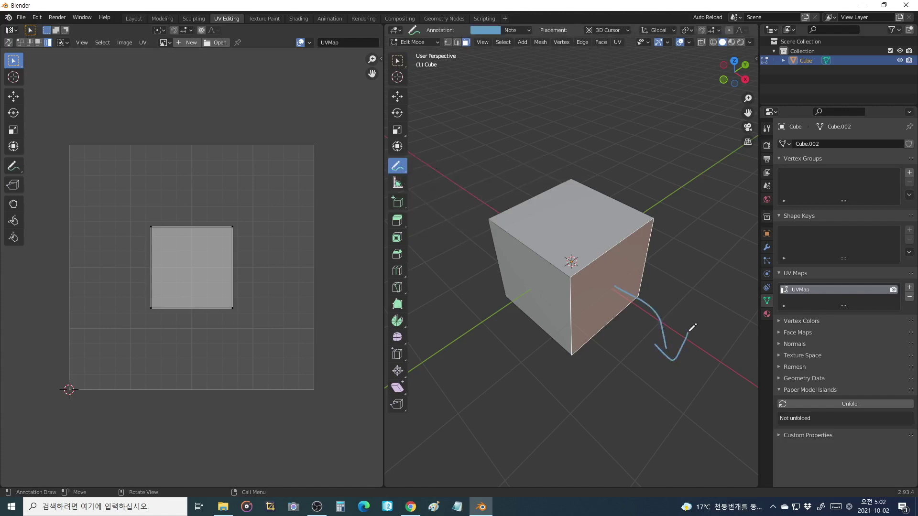
pyautogui.moveTo(537, 282)
pyautogui.mouseDown()
pyautogui.moveTo(496, 330)
pyautogui.moveTo(484, 319)
pyautogui.moveTo(495, 342)
pyautogui.moveTo(517, 318)
pyautogui.mouseUp()
pyautogui.moveTo(709, 263); pyautogui.dragTo(611, 264, button='middle')
pyautogui.moveTo(610, 265)
pyautogui.mouseDown()
pyautogui.moveTo(681, 320)
pyautogui.moveTo(696, 313)
pyautogui.mouseUp()
pyautogui.moveTo(638, 343)
pyautogui.mouseDown(button='middle')
pyautogui.moveTo(666, 358)
pyautogui.moveTo(639, 284)
pyautogui.mouseUp(button='middle')
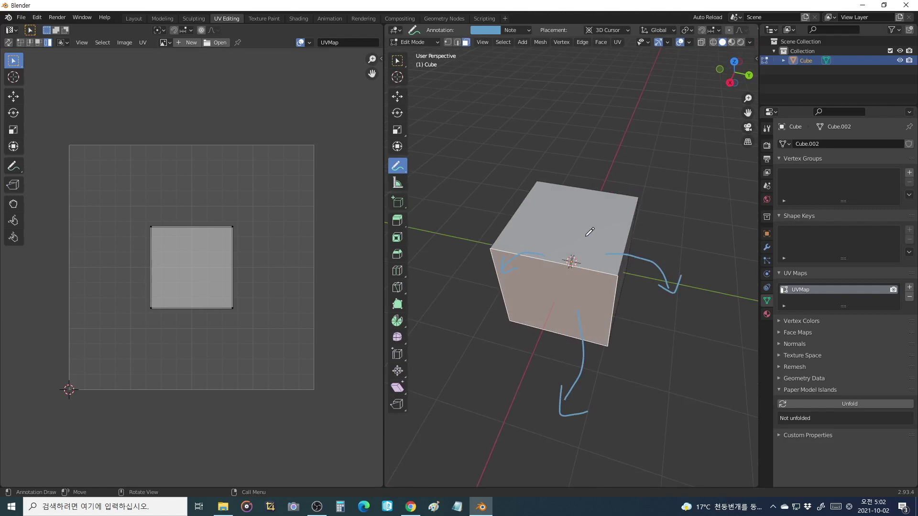
# Step: Annotate circles on the top face and an adjoining side face, and draw an arrow from the top face outward over that side
pyautogui.moveTo(585, 225)
pyautogui.mouseDown(button='middle')
pyautogui.moveTo(525, 249)
pyautogui.moveTo(555, 280)
pyautogui.mouseUp(button='middle')
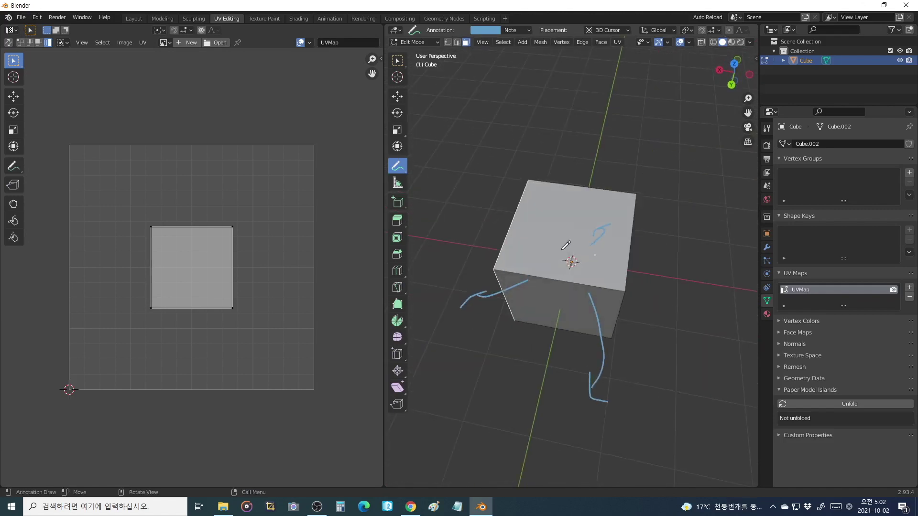
pyautogui.moveTo(553, 246)
pyautogui.mouseDown()
pyautogui.moveTo(573, 233)
pyautogui.moveTo(556, 242)
pyautogui.mouseUp()
pyautogui.moveTo(654, 285); pyautogui.dragTo(630, 273, button='middle')
pyautogui.moveTo(631, 273)
pyautogui.mouseDown()
pyautogui.moveTo(606, 281)
pyautogui.moveTo(619, 287)
pyautogui.mouseUp()
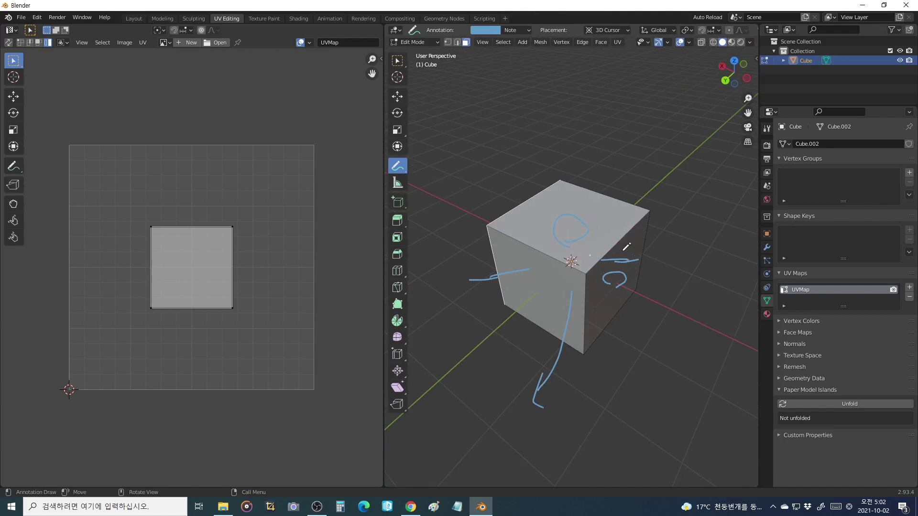
pyautogui.moveTo(581, 237)
pyautogui.mouseDown()
pyautogui.moveTo(640, 261)
pyautogui.moveTo(689, 340)
pyautogui.moveTo(707, 320)
pyautogui.mouseUp()
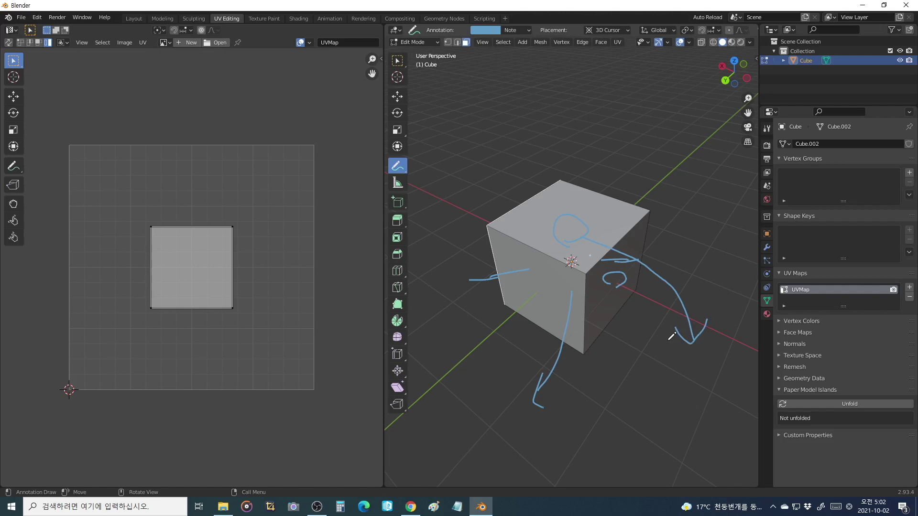
# Step: Erase all the annotation strokes with Annotate Eraser and return to the Select Box tool
pyautogui.moveTo(397, 171); pyautogui.dragTo(438, 226)
pyautogui.moveTo(494, 228)
pyautogui.mouseDown()
pyautogui.moveTo(539, 250)
pyautogui.moveTo(432, 349)
pyautogui.moveTo(529, 275)
pyautogui.moveTo(689, 315)
pyautogui.mouseUp()
pyautogui.moveTo(689, 316)
pyautogui.mouseDown(button='middle')
pyautogui.moveTo(594, 348)
pyautogui.moveTo(615, 304)
pyautogui.moveTo(576, 342)
pyautogui.mouseUp(button='middle')
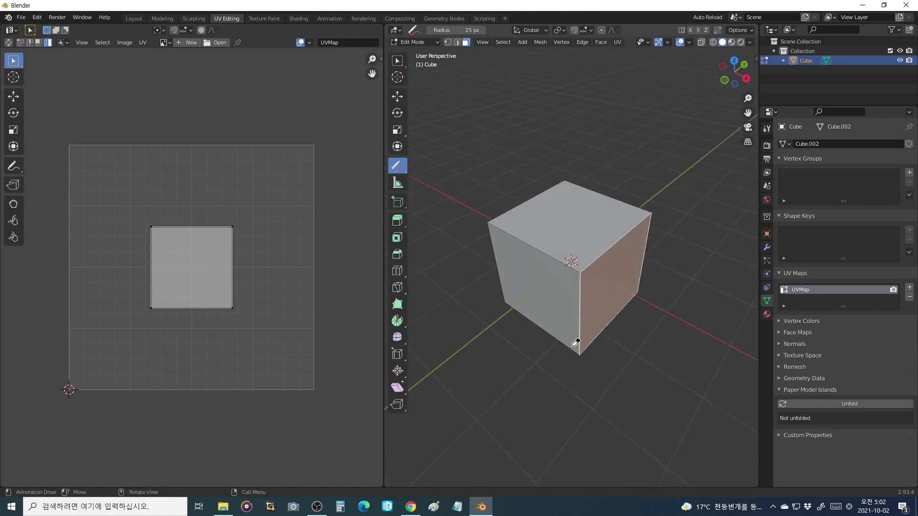
pyautogui.click(398, 168)
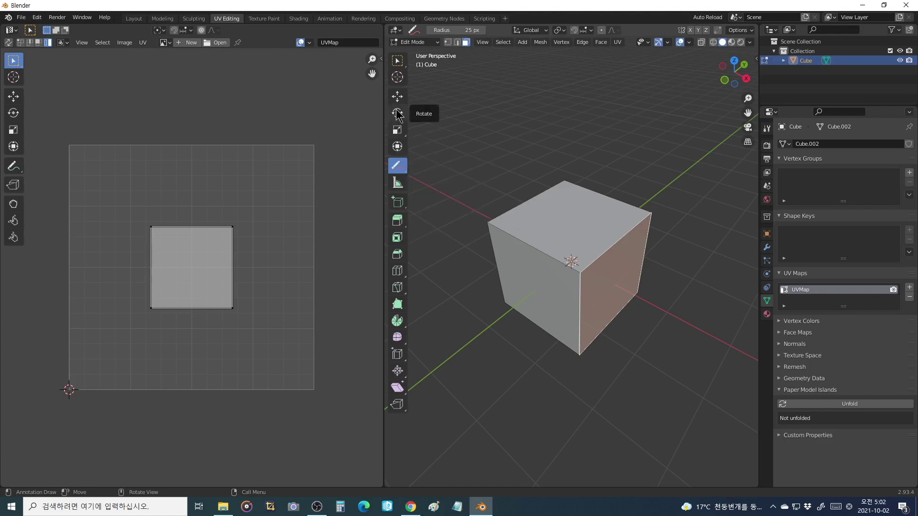
pyautogui.click(398, 61)
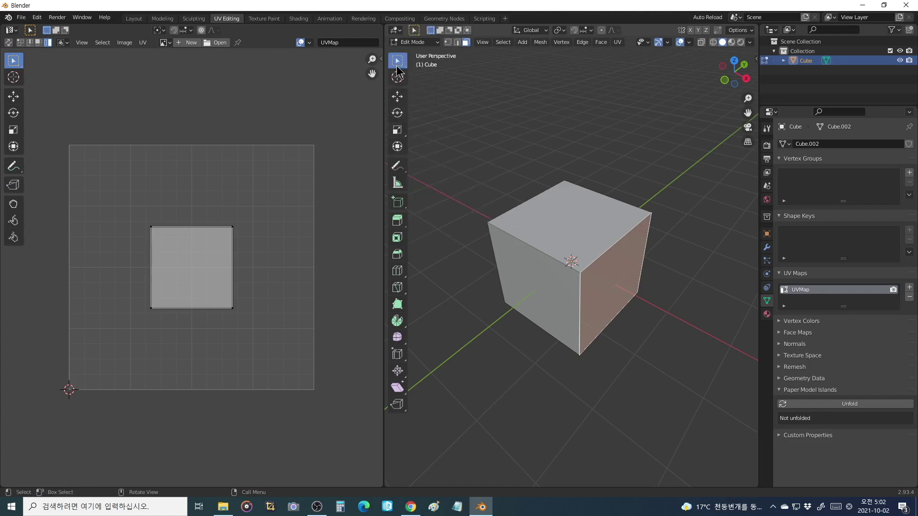
# Step: In edge selection, select the cube's four vertical edges and three of its top edges, and mark them as seams
pyautogui.click(618, 333)
pyautogui.press('2')
pyautogui.click(587, 296)
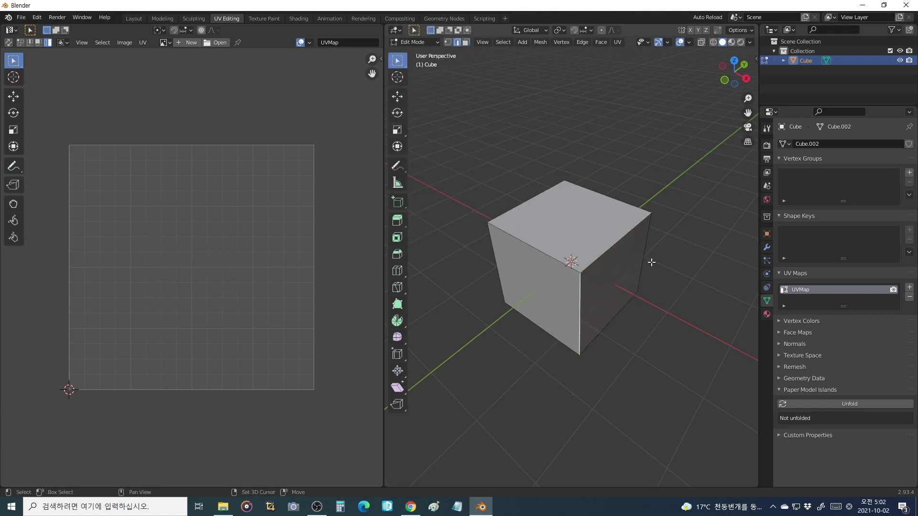
pyautogui.keyDown('shift'); pyautogui.click(644, 260); pyautogui.keyUp('shift')
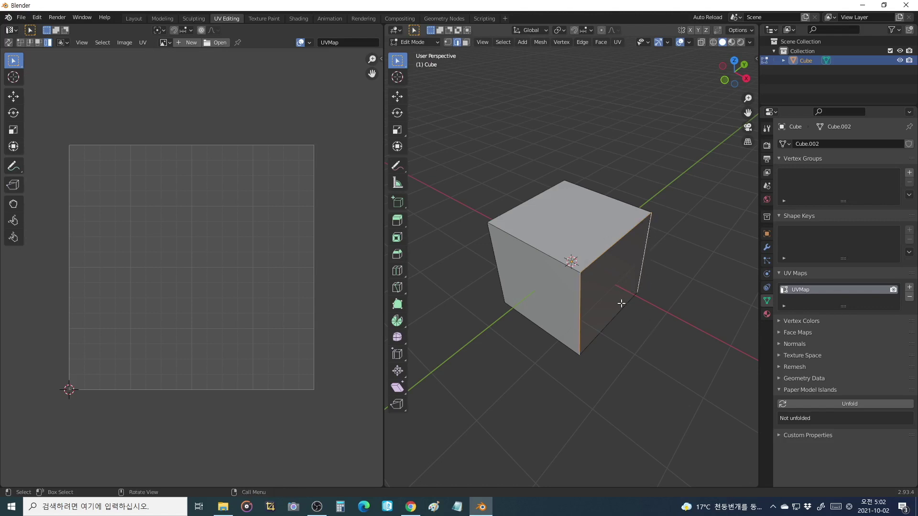
pyautogui.keyDown('shift'); pyautogui.click(514, 261); pyautogui.keyUp('shift')
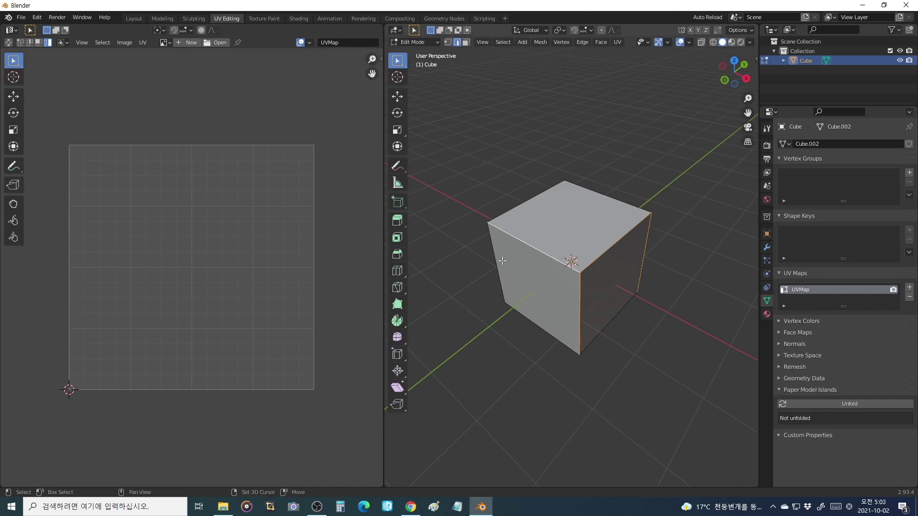
pyautogui.keyDown('shift'); pyautogui.click(501, 263); pyautogui.keyUp('shift')
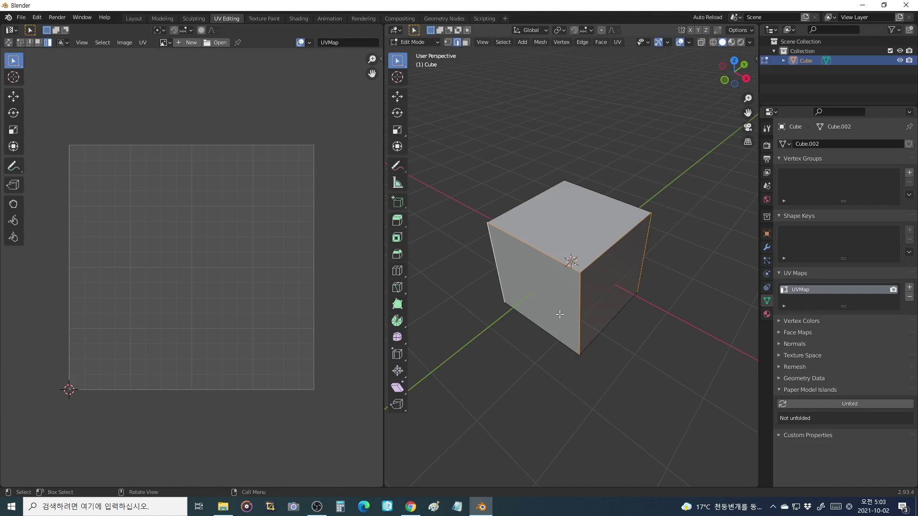
pyautogui.moveTo(559, 315); pyautogui.dragTo(555, 286, button='middle')
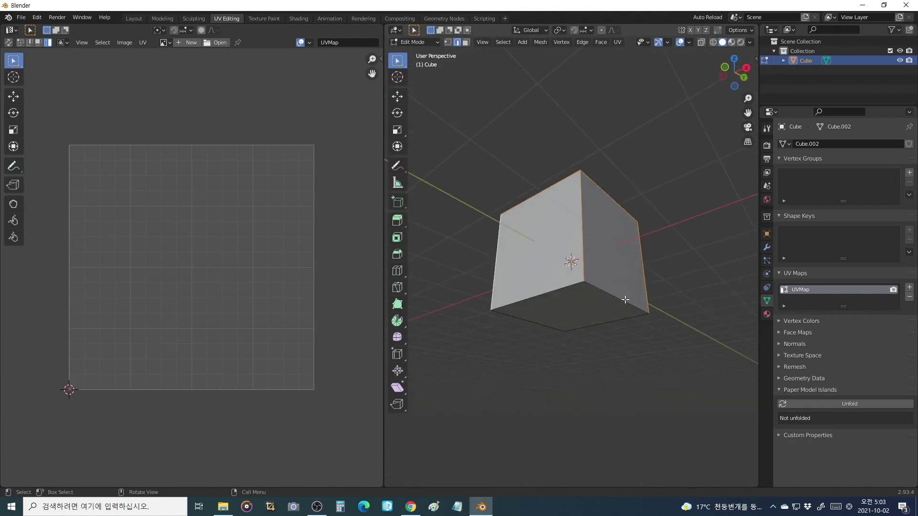
pyautogui.moveTo(647, 309); pyautogui.dragTo(566, 353, button='middle')
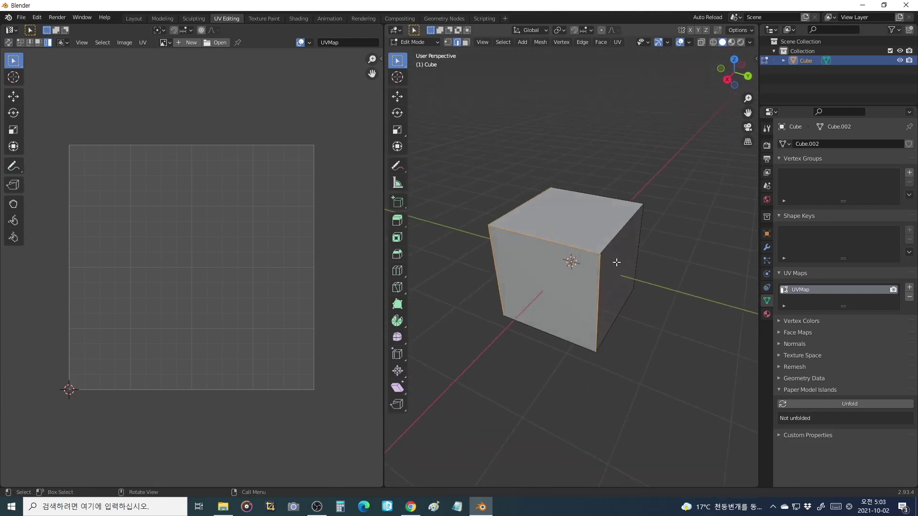
pyautogui.keyDown('shift'); pyautogui.click(632, 247); pyautogui.keyUp('shift')
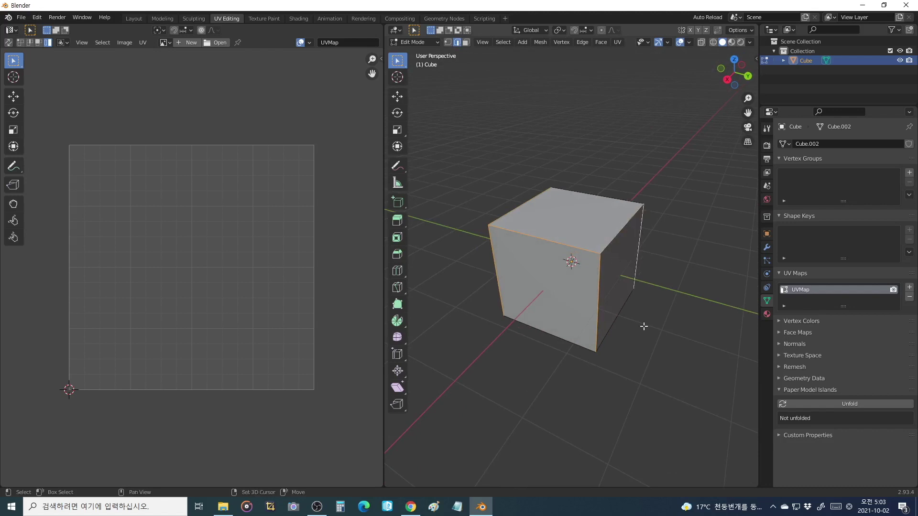
pyautogui.moveTo(636, 318); pyautogui.dragTo(626, 284, button='middle')
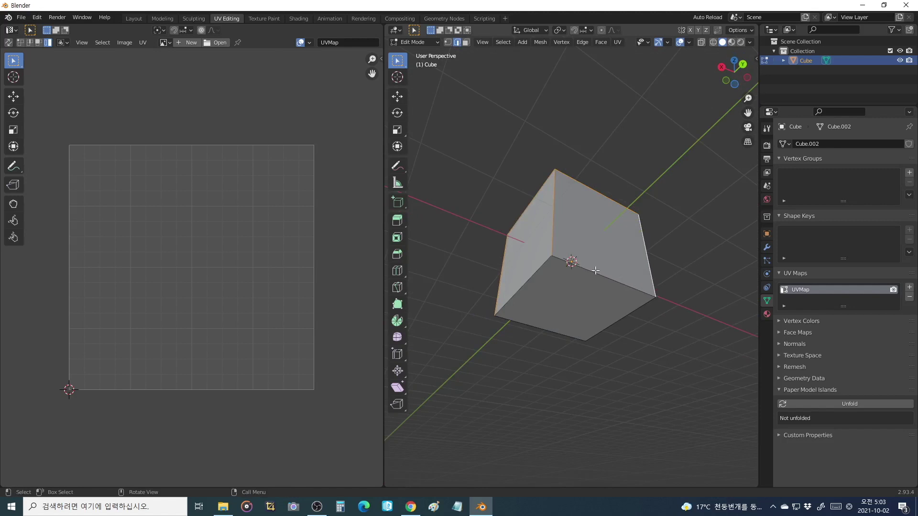
pyautogui.moveTo(565, 241); pyautogui.dragTo(625, 263, button='middle')
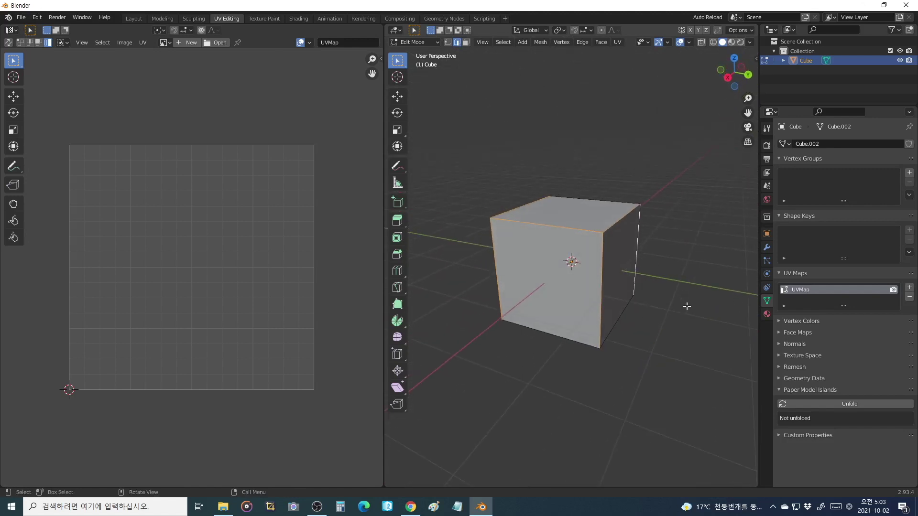
pyautogui.moveTo(679, 303); pyautogui.dragTo(602, 231, button='middle')
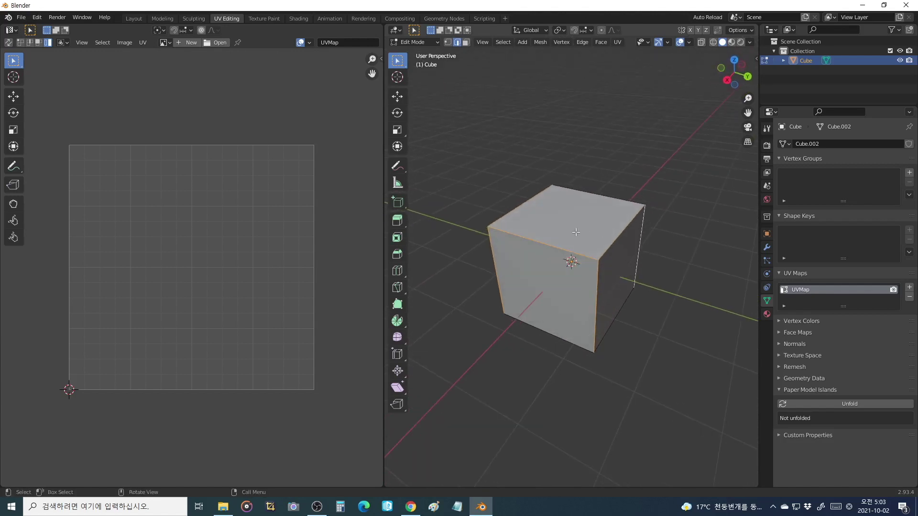
pyautogui.moveTo(660, 270); pyautogui.dragTo(577, 241, button='middle')
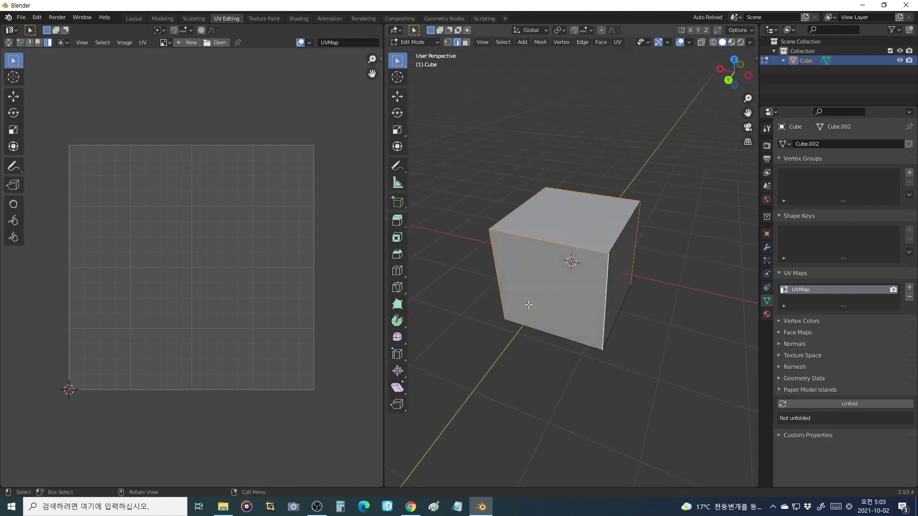
pyautogui.moveTo(518, 306); pyautogui.dragTo(601, 318, button='middle')
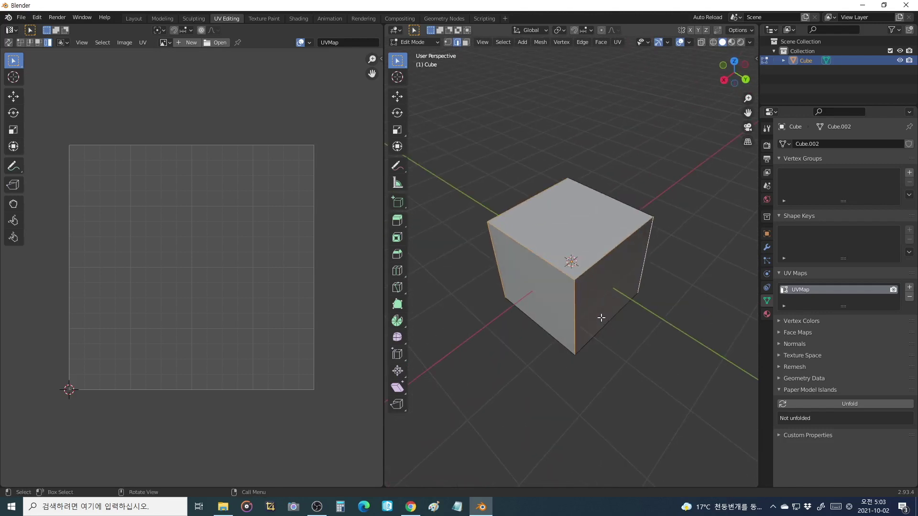
pyautogui.press('u')
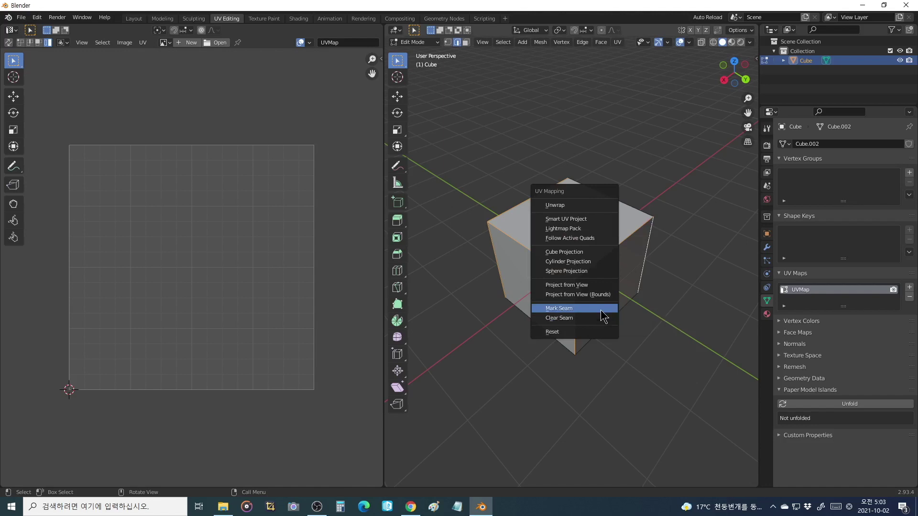
pyautogui.click(600, 310)
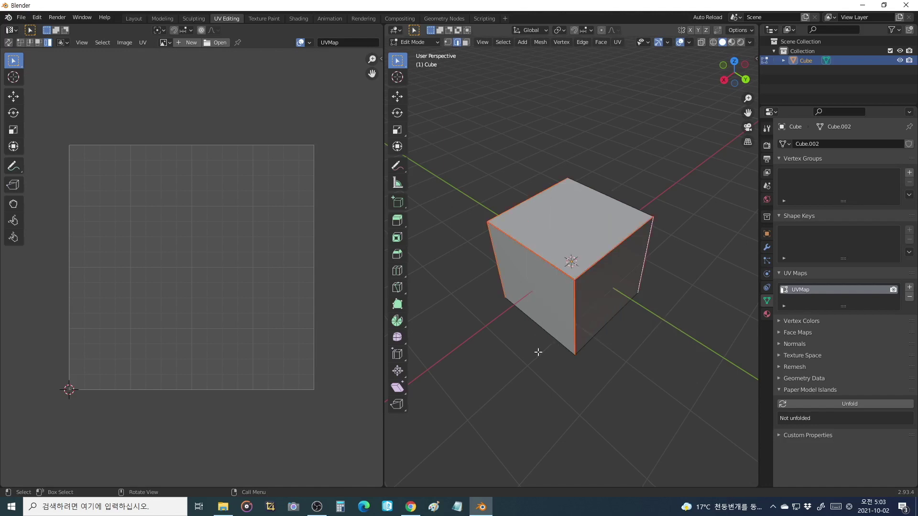
# Step: Select the whole cube and Unwrap it along the marked vertical and top-edge seams
pyautogui.press('a')
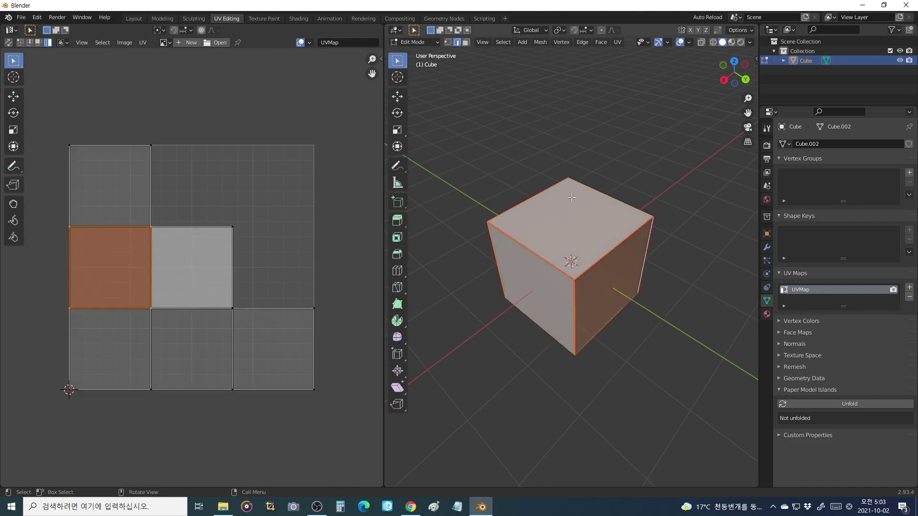
pyautogui.click(617, 42)
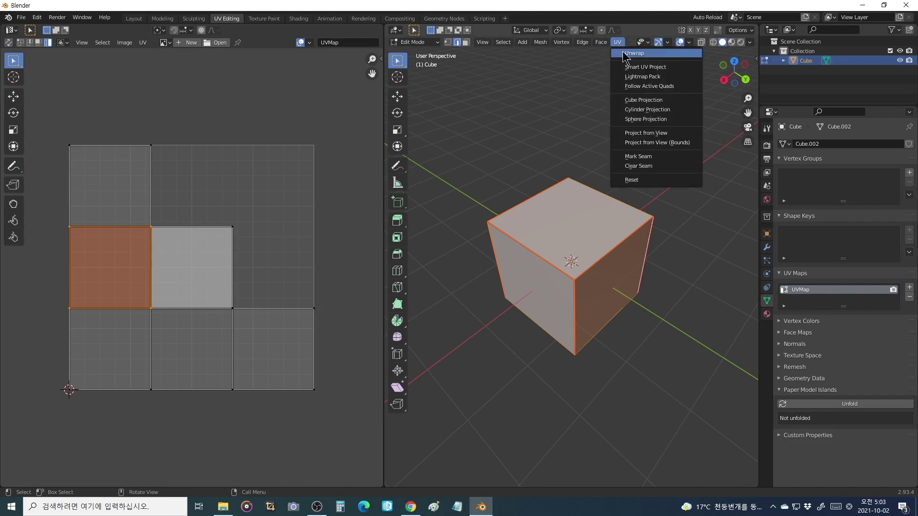
pyautogui.click(620, 51)
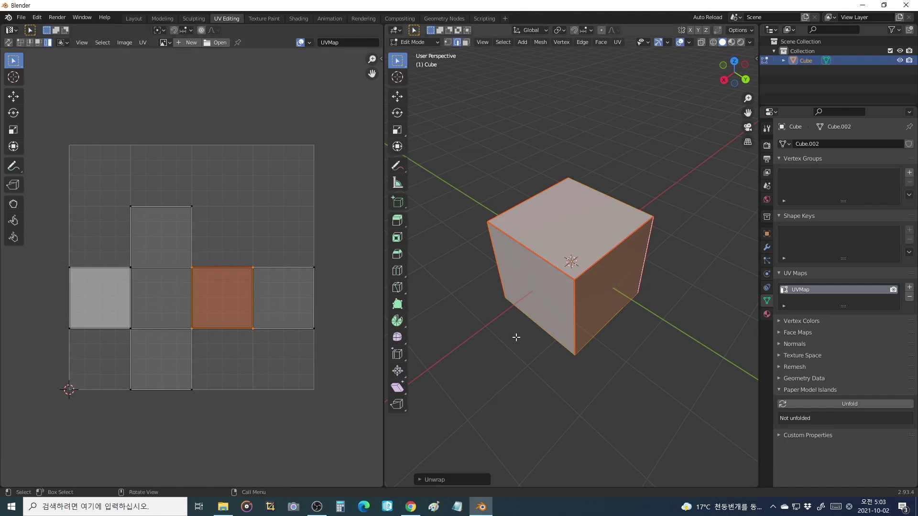
pyautogui.moveTo(519, 338); pyautogui.dragTo(555, 335, button='middle')
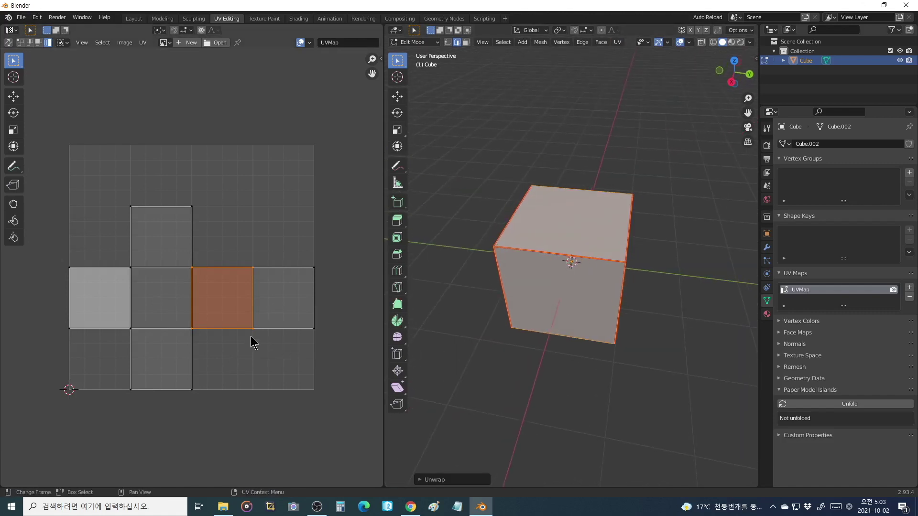